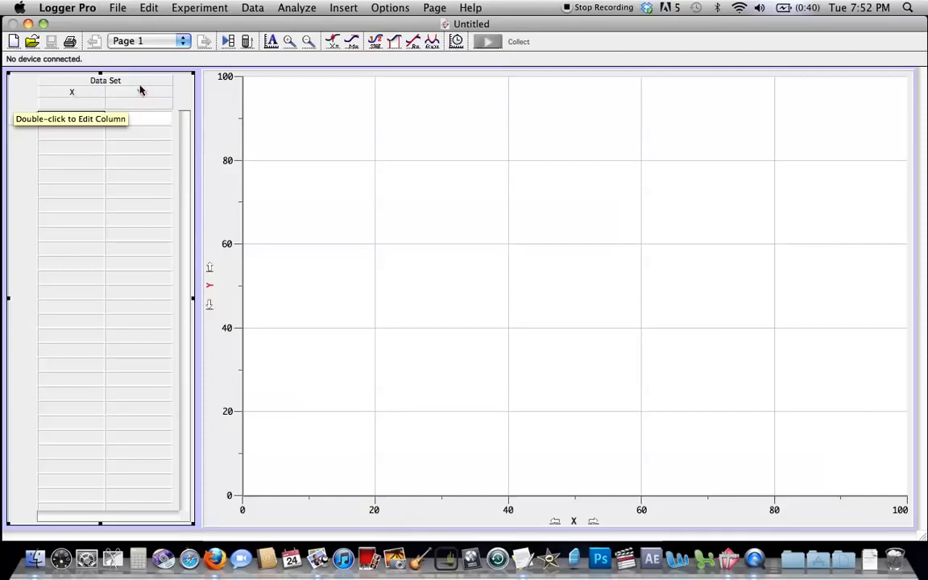
Name the X column "Normal Force" and give it the short name FN.
double_click(73, 95)
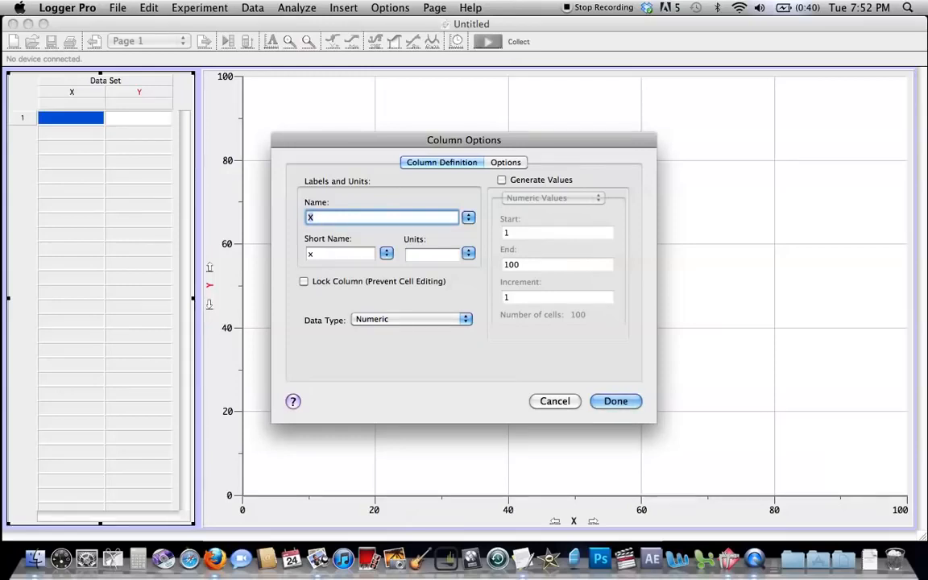
type("Normal Force")
key("Tab")
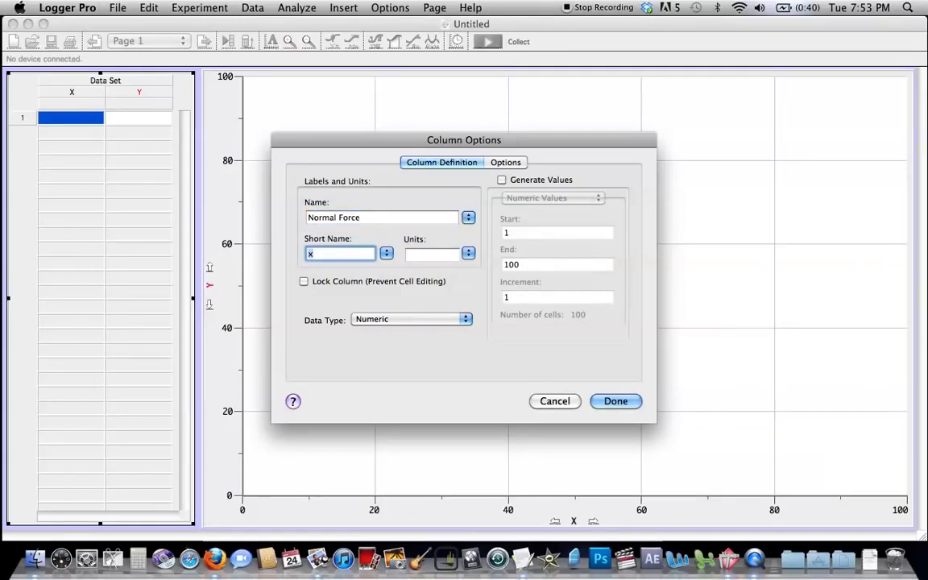
type("FN")
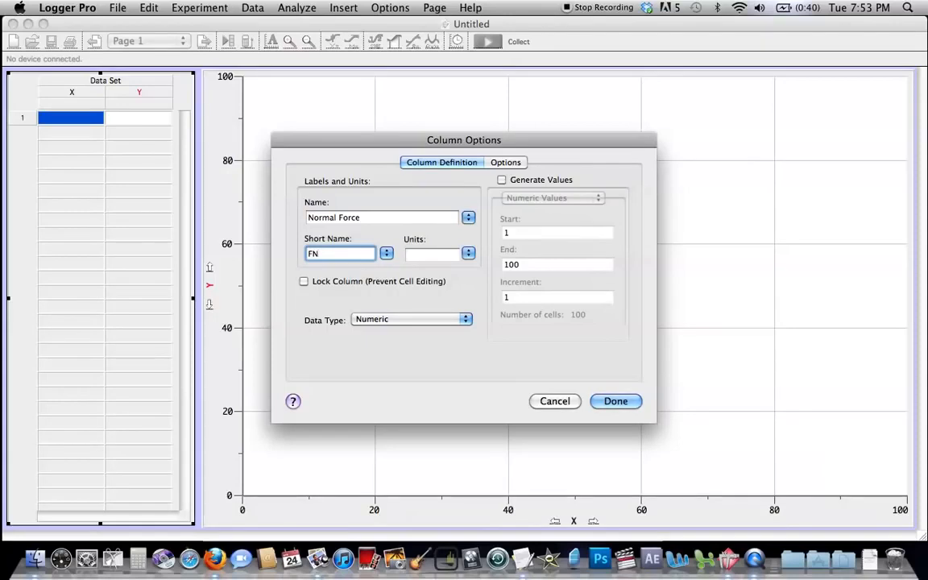
Try adding a superscript 2 to the short name FN from the special characters.
left_click(387, 254)
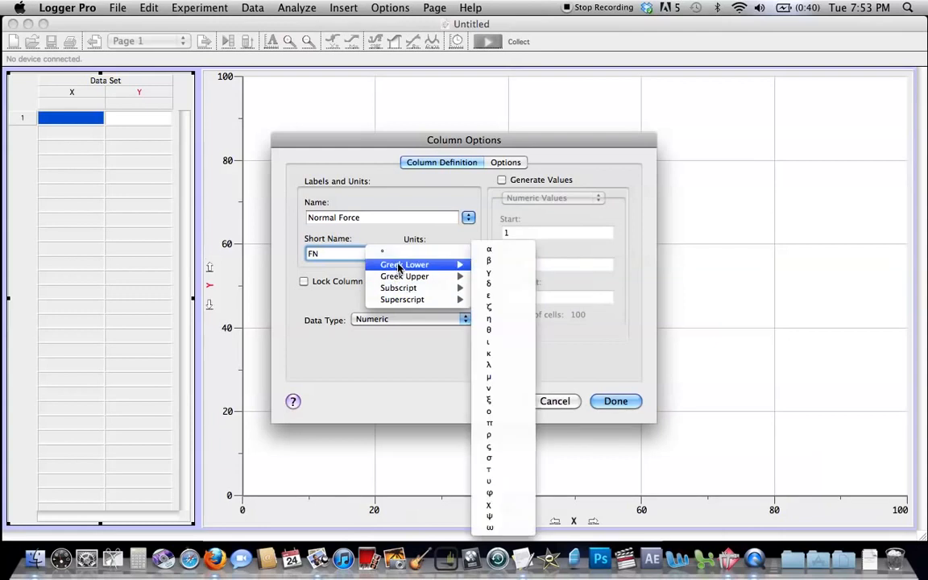
mouse_move(402, 278)
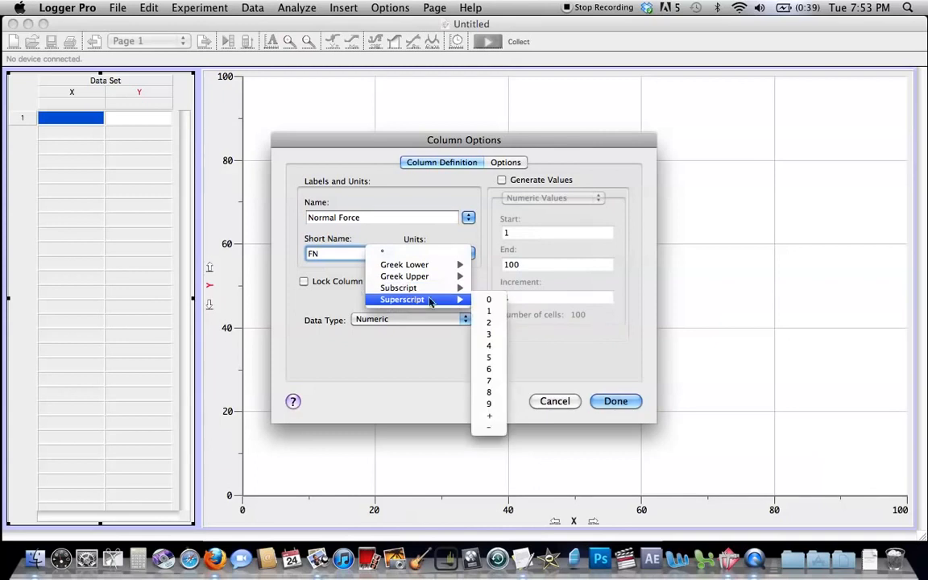
left_click(494, 323)
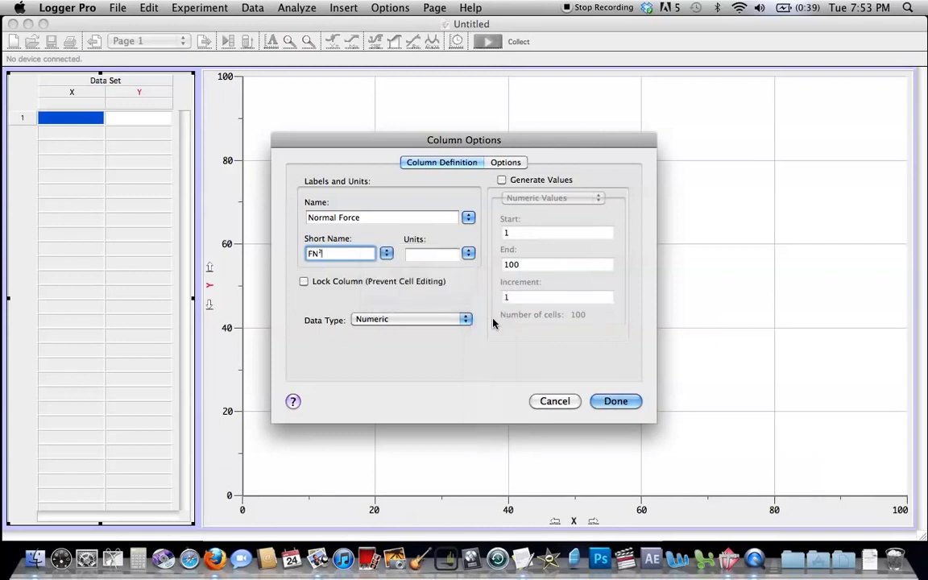
key("BackSpace")
left_click(386, 254)
left_click(386, 235)
Set the Normal Force column's units to N and apply the column definition.
left_click(423, 256)
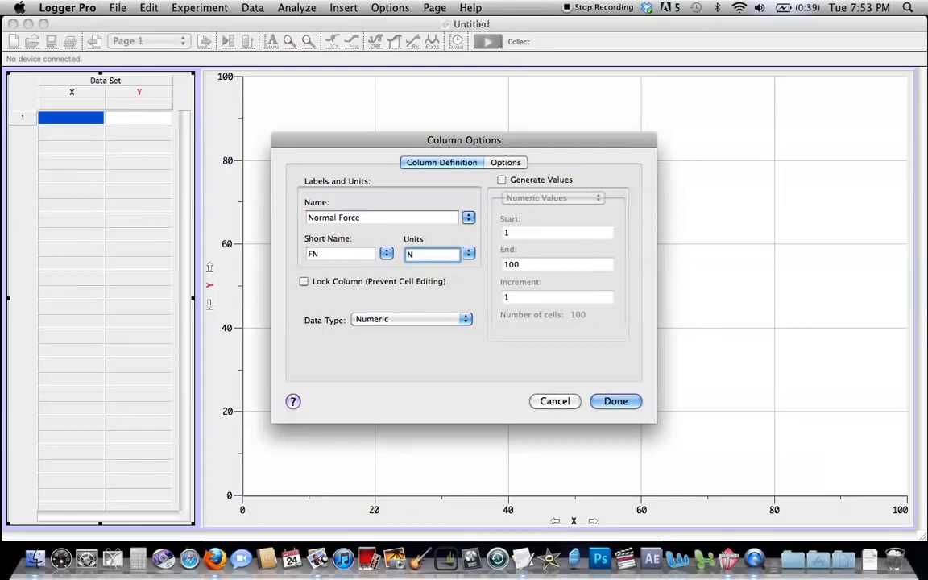
left_click(611, 398)
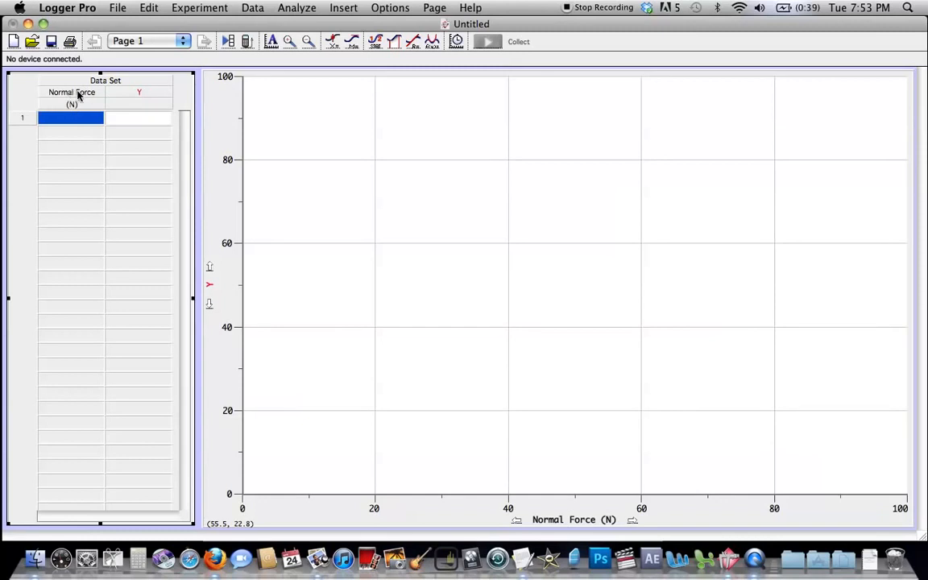
Name the Y column "Friction Force", with short name Ff and units N.
double_click(138, 92)
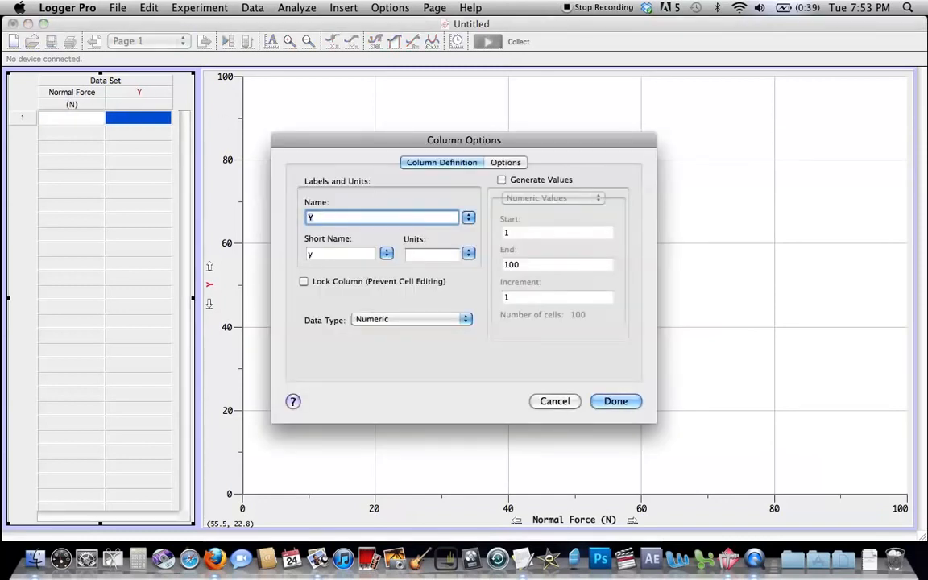
type("Friction ")
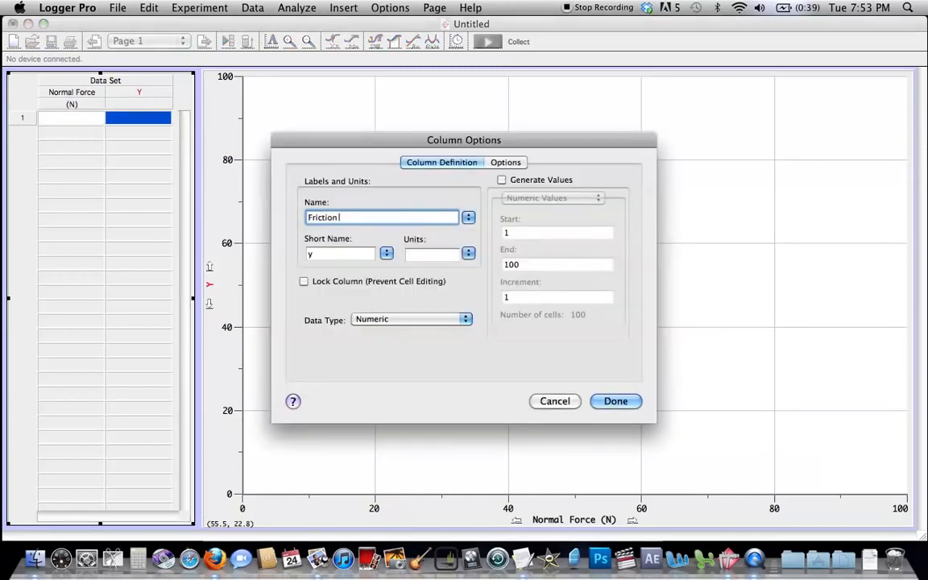
type("Force")
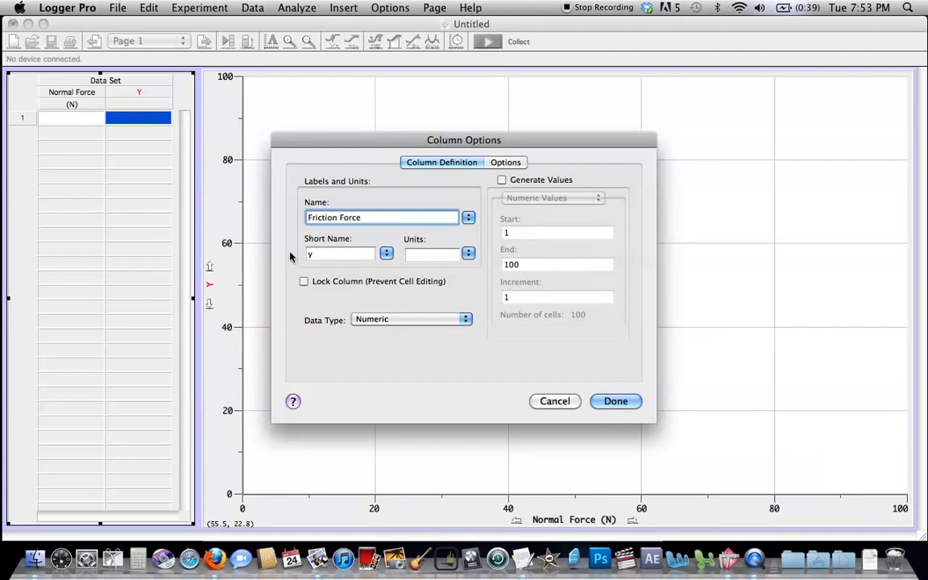
left_click(328, 254)
type("Ff")
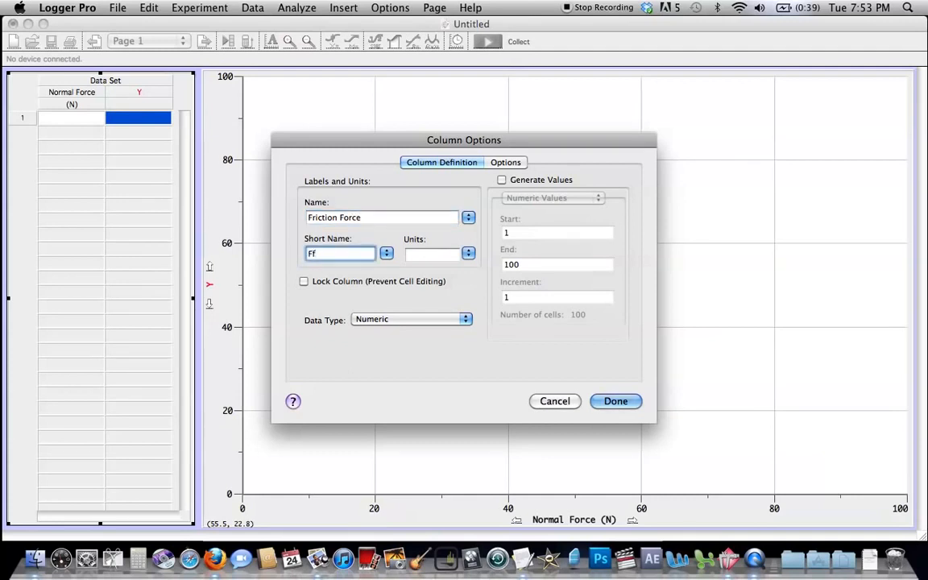
key("Tab")
type("N")
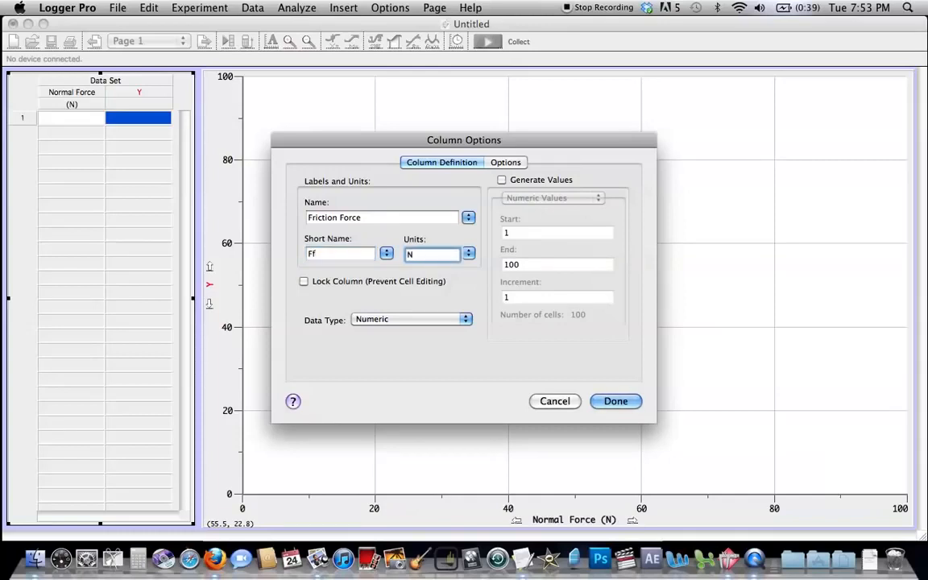
left_click(616, 403)
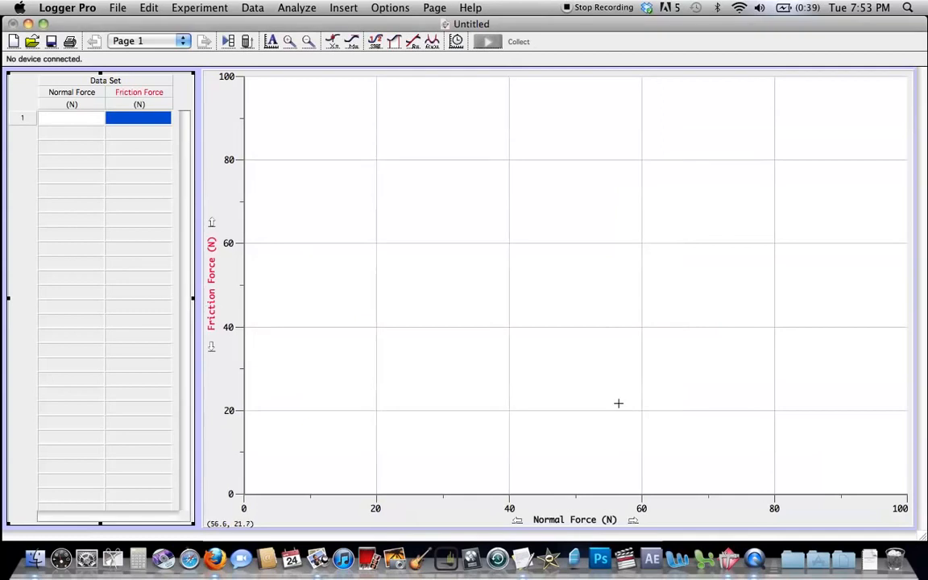
Enter the first three rows of normal and friction force: 1.9 and 1.2, 3.0 and 1.6, 4.2 and 2.7.
left_click(56, 118)
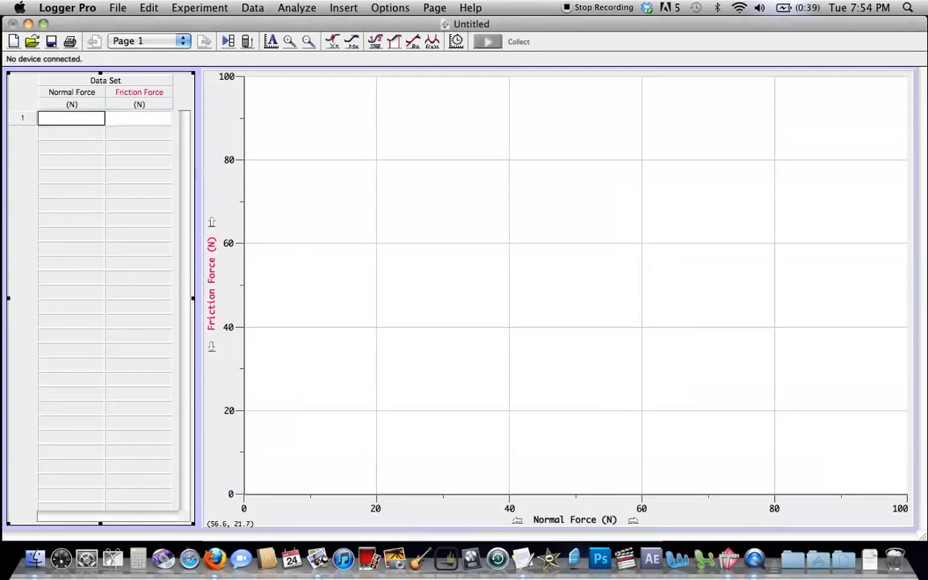
type("1.9")
key("Tab")
type("1.2")
key("Return")
type("3.0")
key("Tab")
type("1.6")
key("Return")
type("4.2")
key("Tab")
type("2.7")
key("Return")
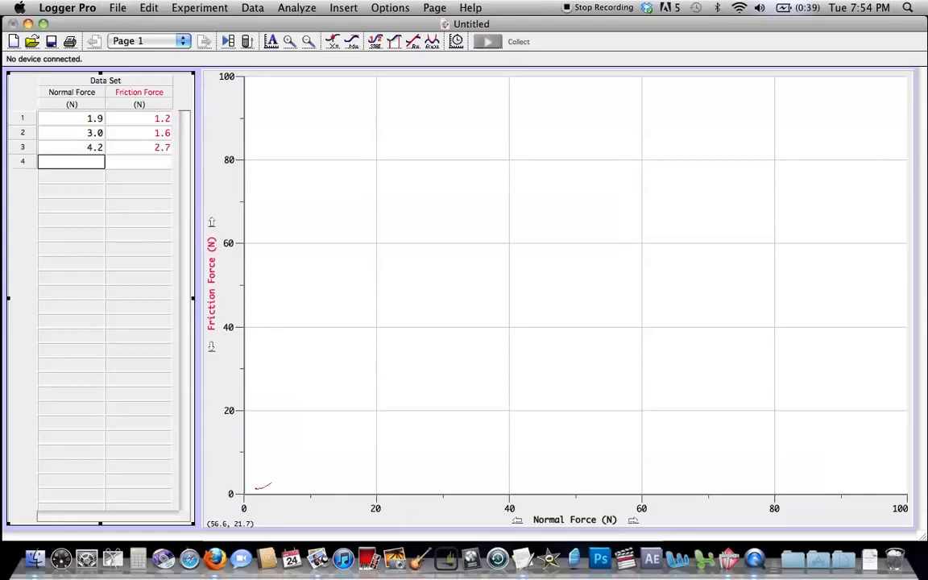
Fill rows 4 and 5 with normal and friction forces 10.1 and 5.2, and 15.8 and 8.5.
type("10.1")
key("Tab")
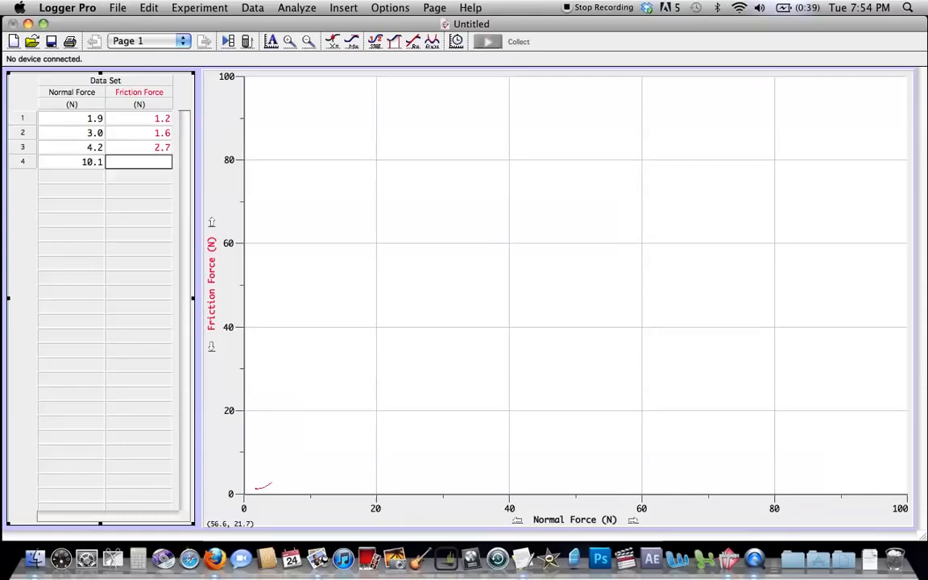
type("5.2")
key("Return")
type("15.8")
key("Tab")
type("8.5")
key("Return")
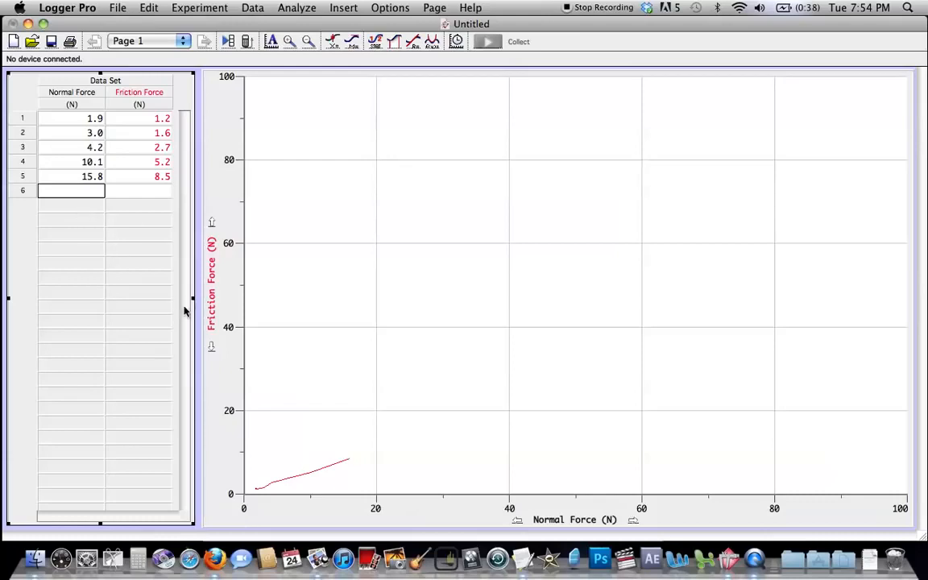
Add a sample point in row 6 with normal force 60 and friction force 60.
type("60")
key("Tab")
type("60")
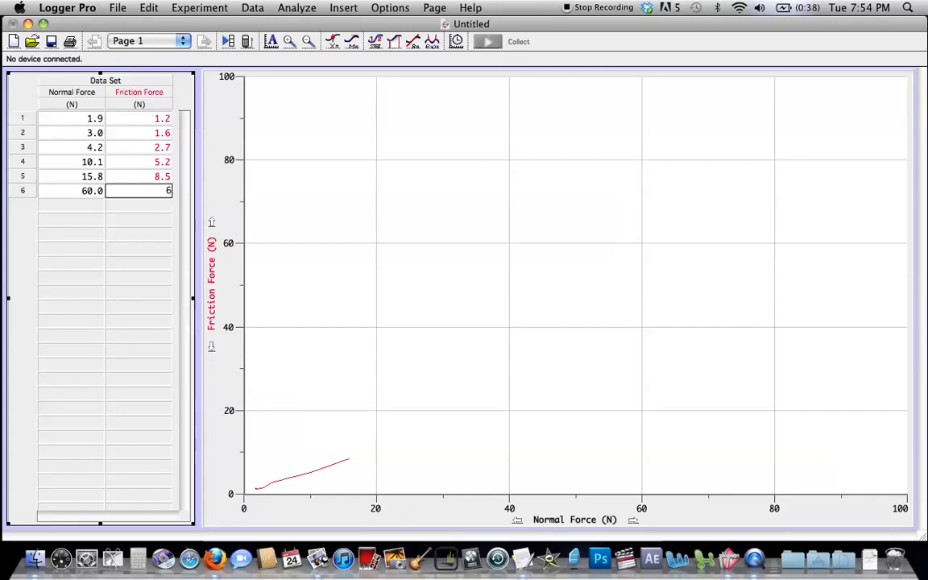
key("Tab")
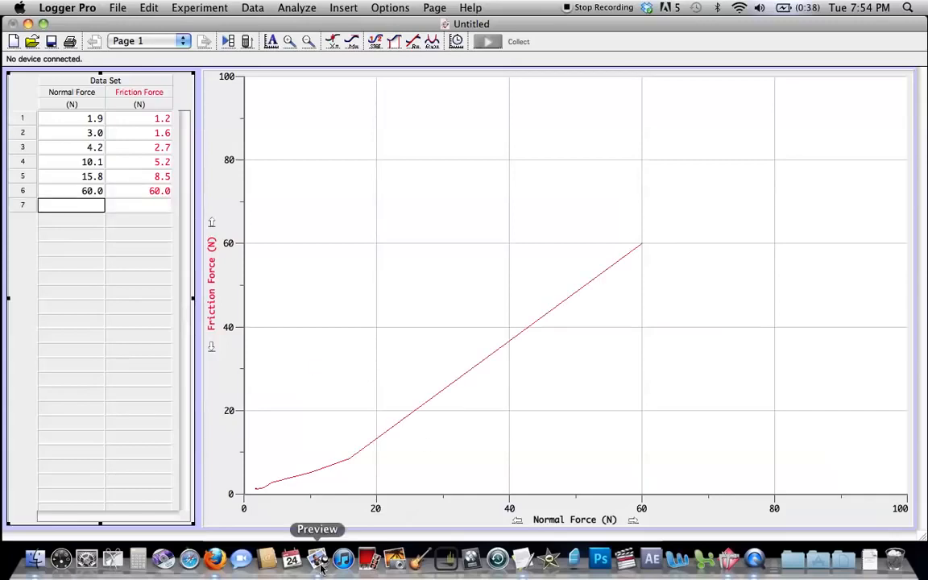
left_click_drag(397, 471, 332, 536)
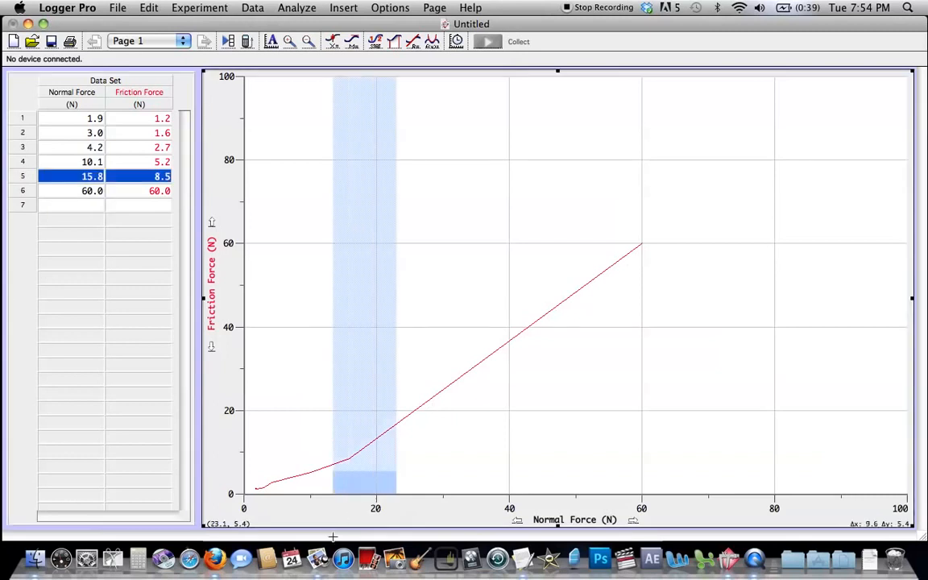
left_click(475, 440)
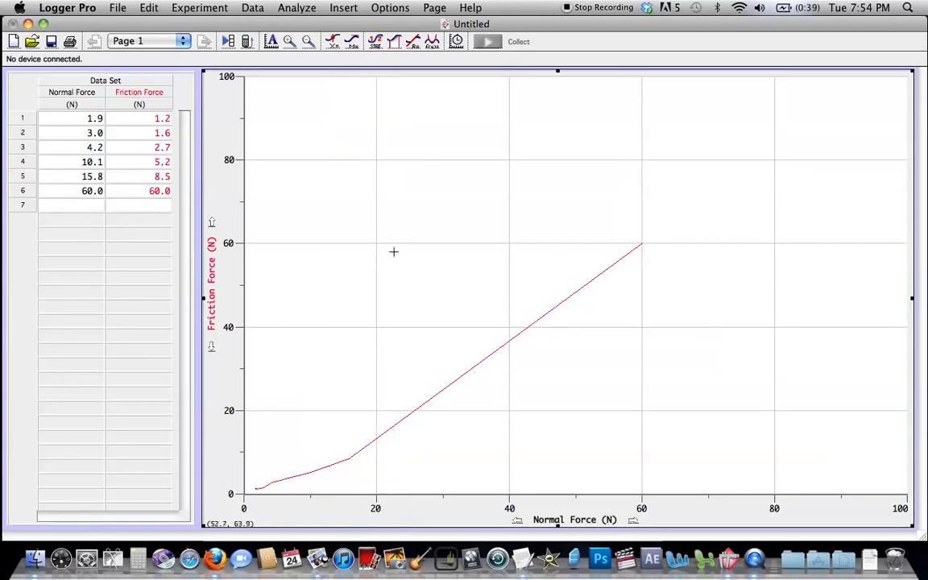
Add a sample point in row 7 with normal force 1 and friction force 50.
left_click(86, 203)
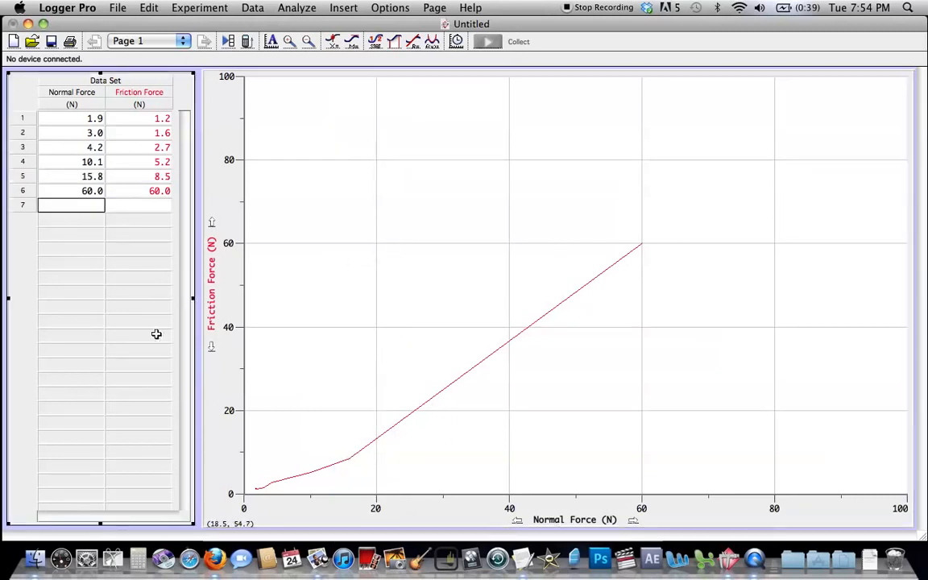
type("1")
left_click(129, 206)
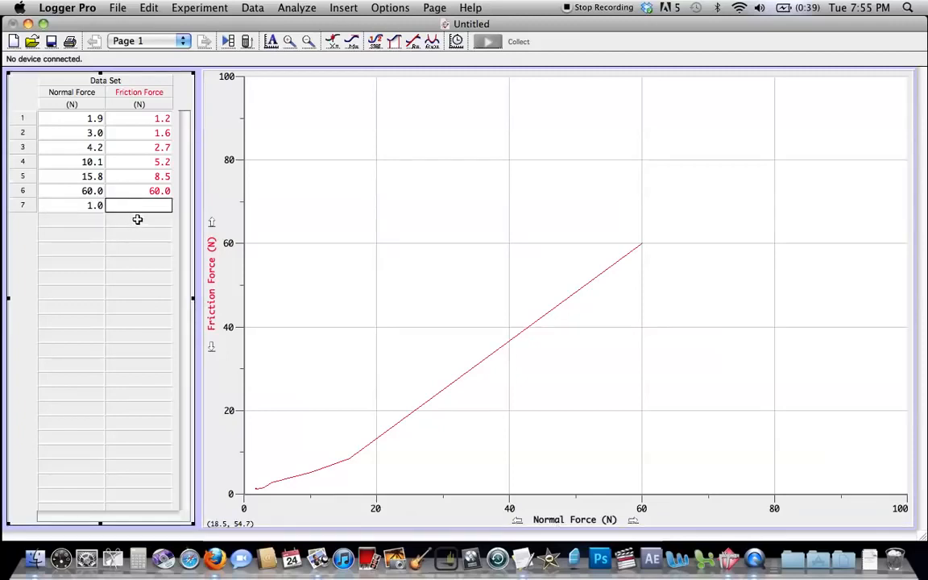
type("50")
key("Return")
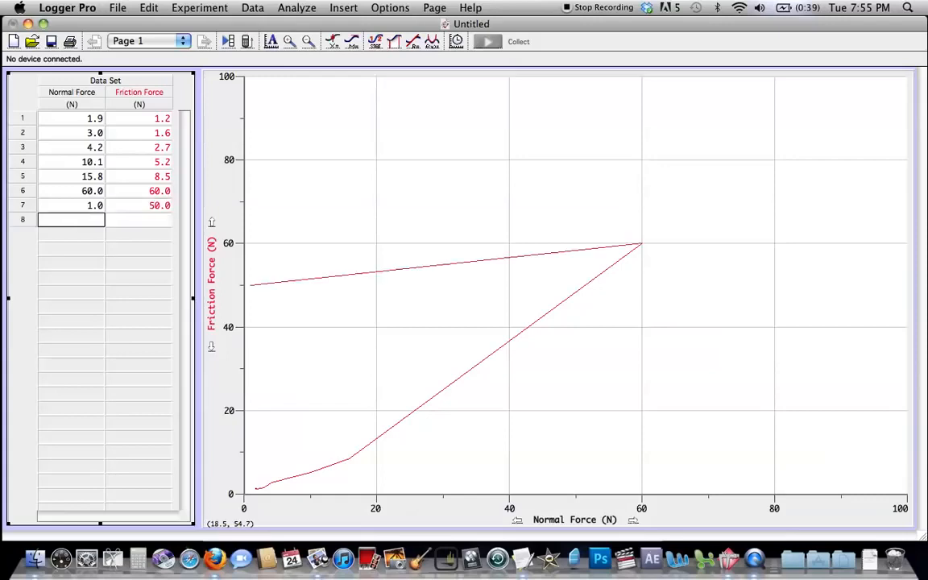
Clear the sample normal and friction force values from rows 7 and 6.
left_click(136, 206)
key("BackSpace")
key("Left")
key("BackSpace")
key("Up")
key("BackSpace")
key("Right")
key("BackSpace")
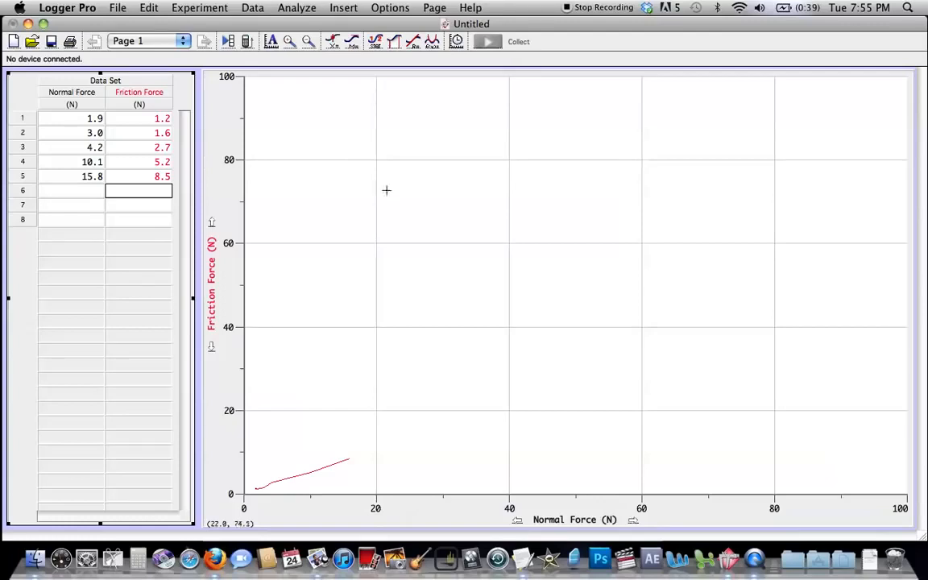
Title the graph "Draggin Sandpaper Against Wood" in its graph options.
double_click(548, 213)
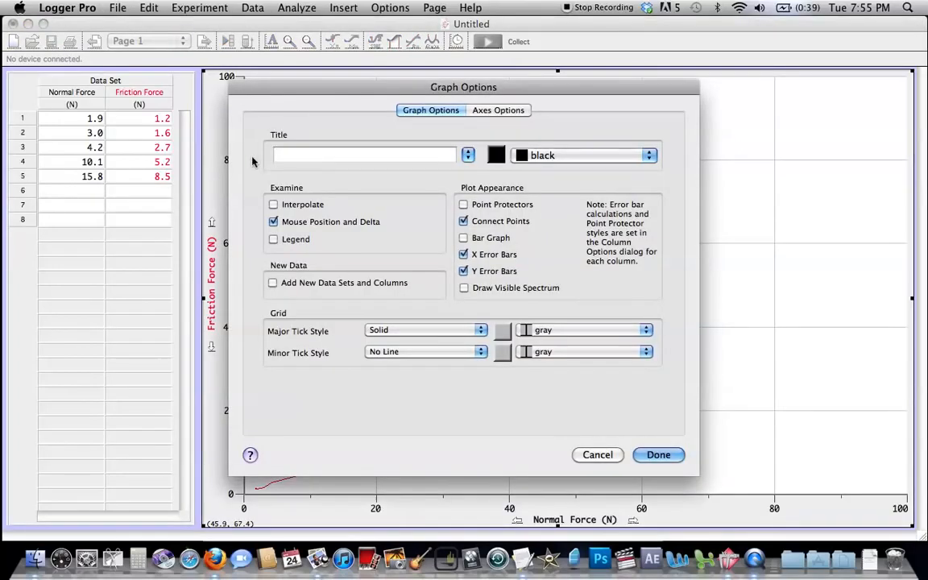
left_click(318, 158)
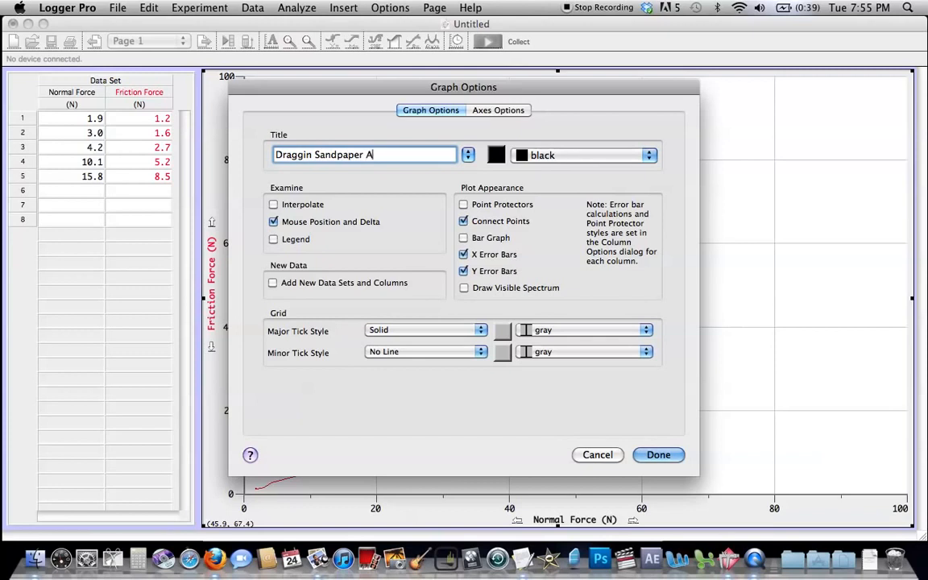
type("Draggin Sandpaper Against Wood")
Turn off Connect Points and turn on Point Protectors for the graph, and apply the options.
left_click(464, 221)
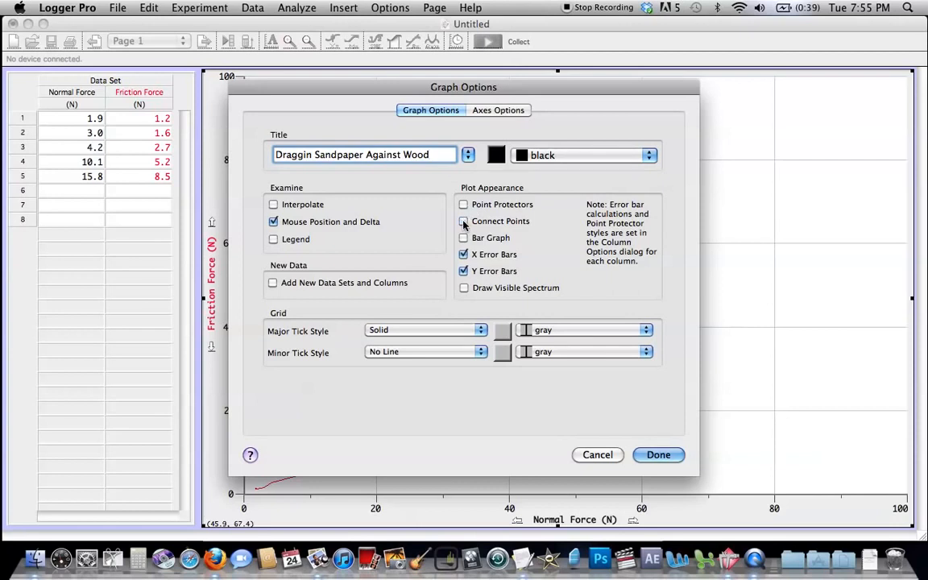
left_click_drag(324, 93, 487, 96)
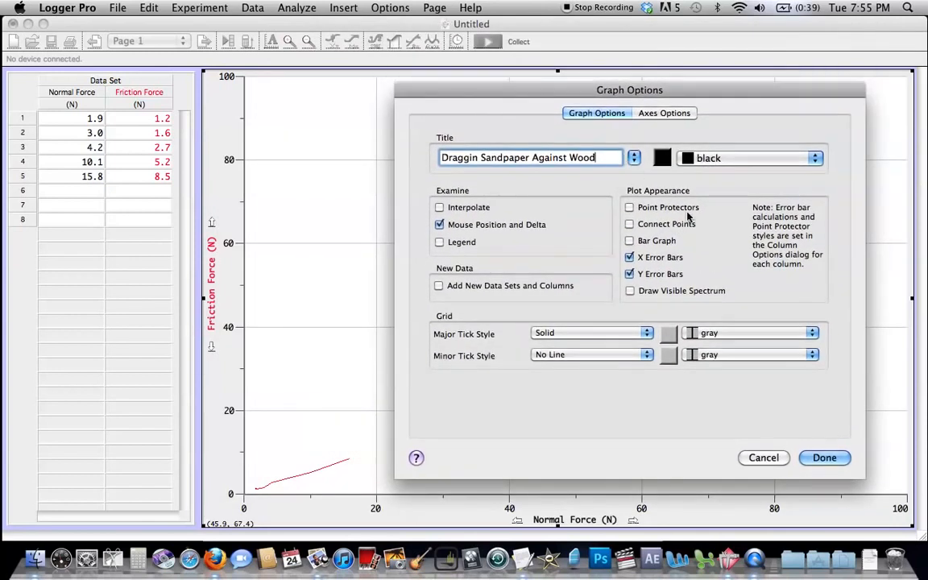
left_click(630, 208)
left_click(822, 459)
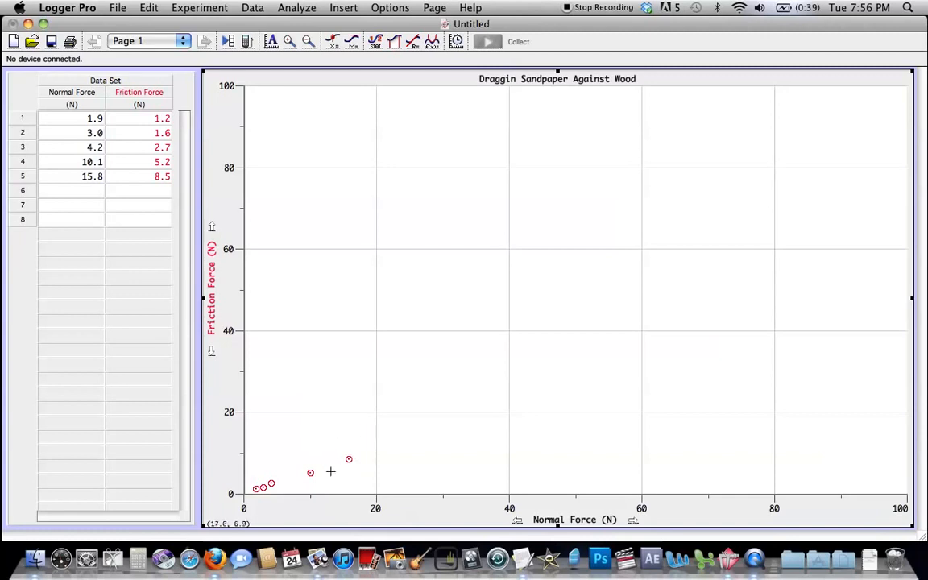
Change the graph title's colour to dark purple.
double_click(417, 374)
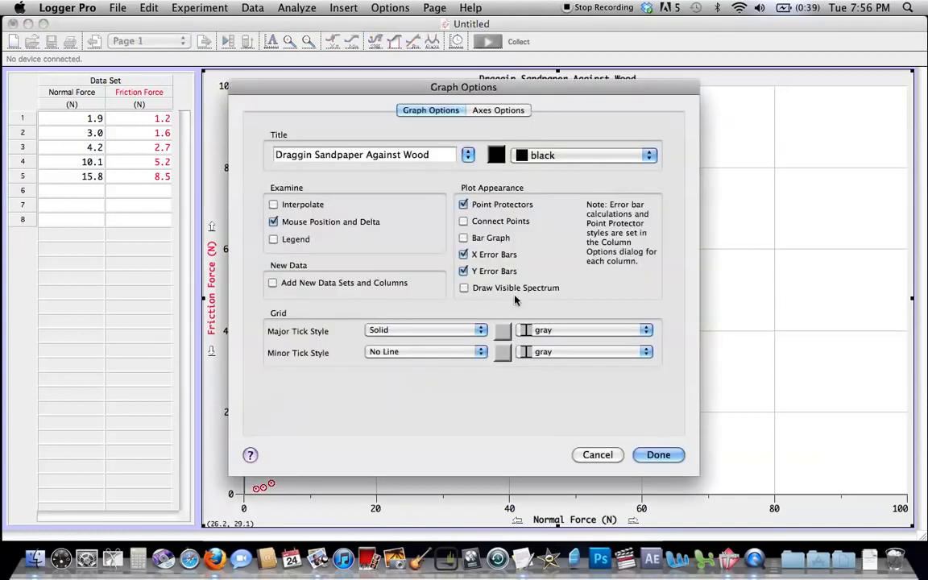
left_click(568, 154)
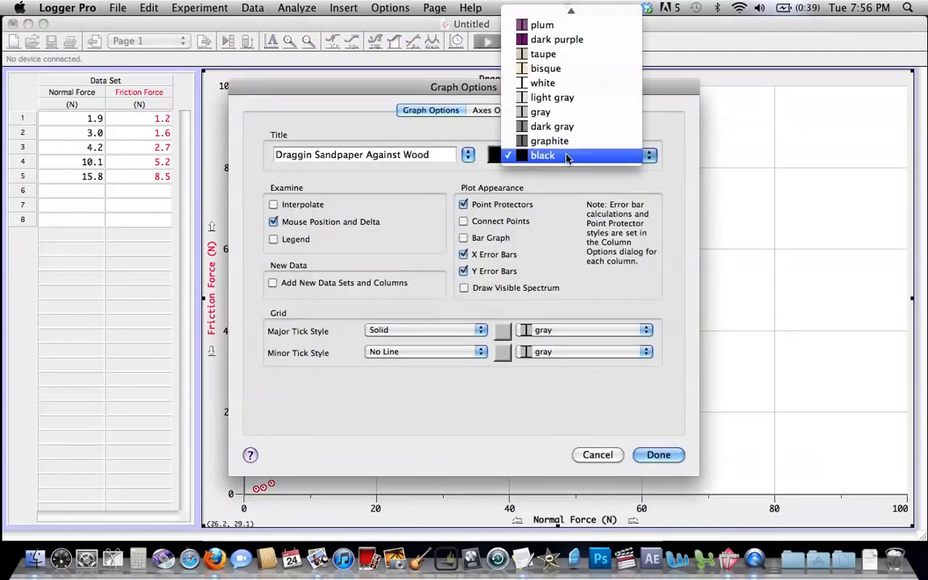
left_click(554, 41)
left_click(654, 454)
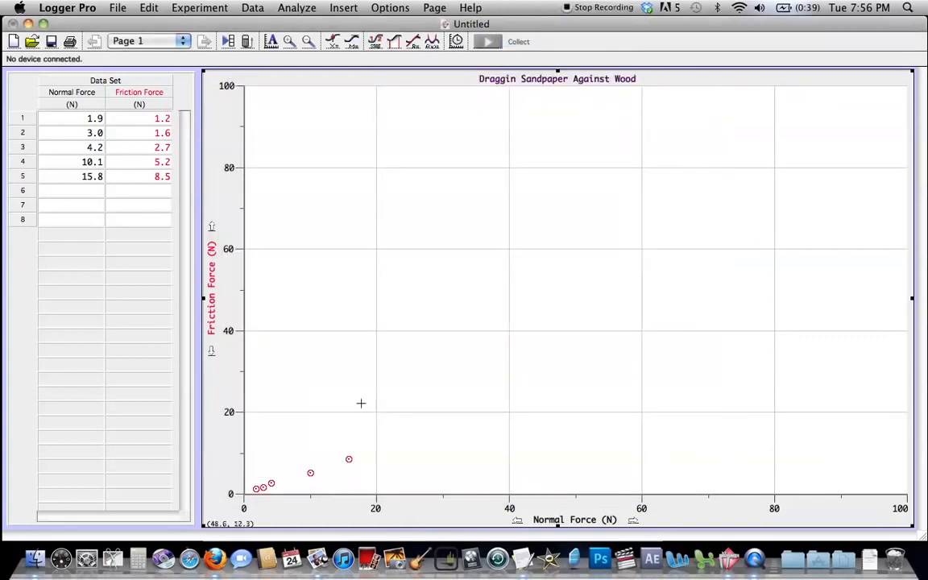
Set the Friction Force column's colour to violet and its point protector style to Filled Triangle.
double_click(141, 93)
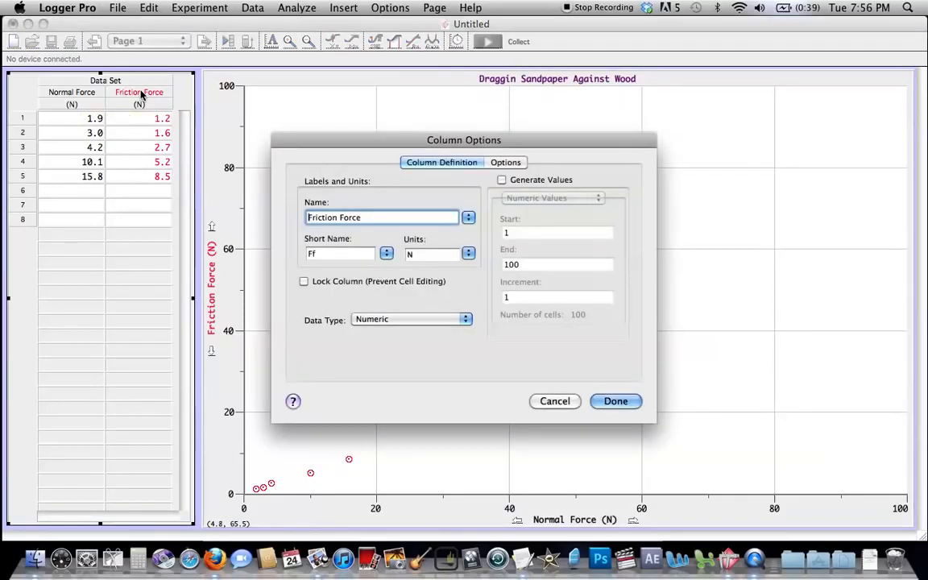
left_click(500, 165)
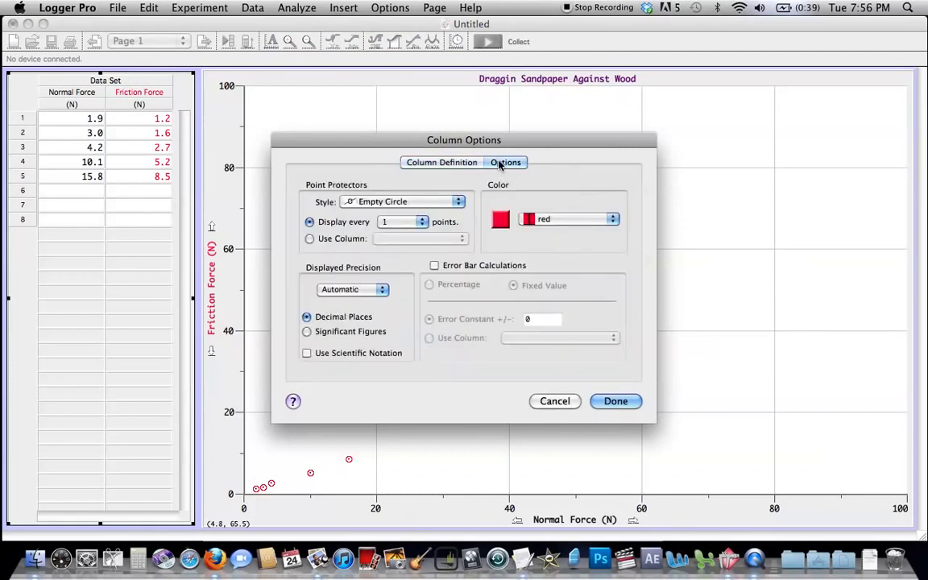
left_click(548, 229)
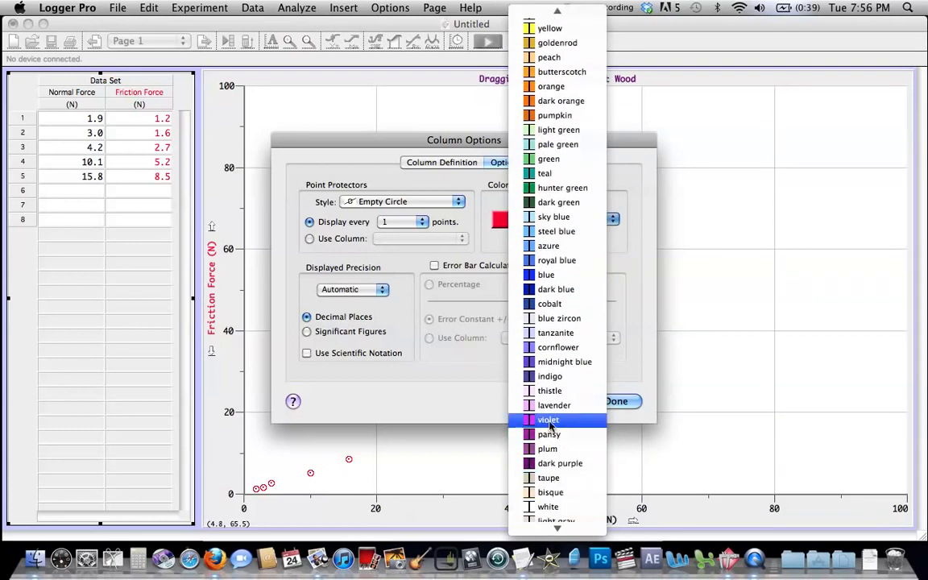
left_click(550, 420)
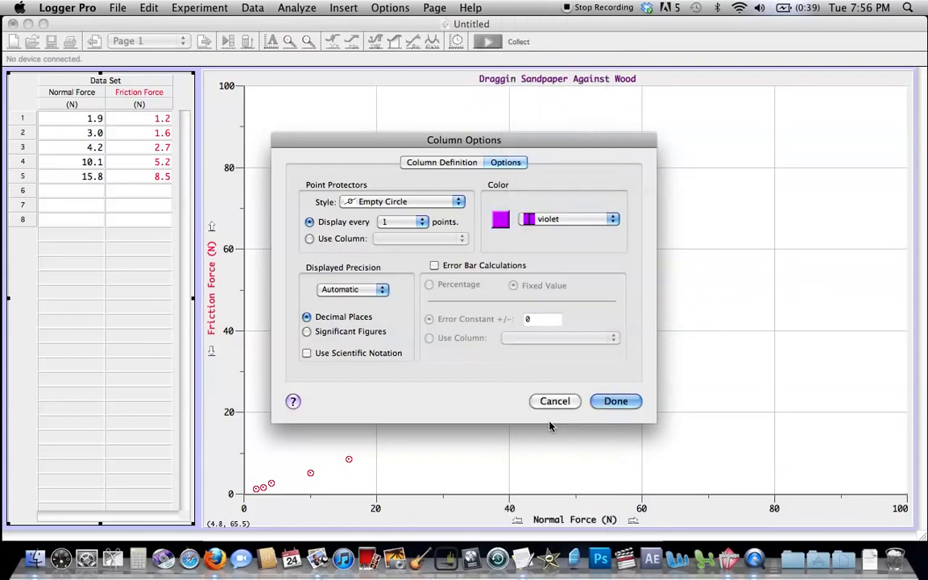
left_click(405, 202)
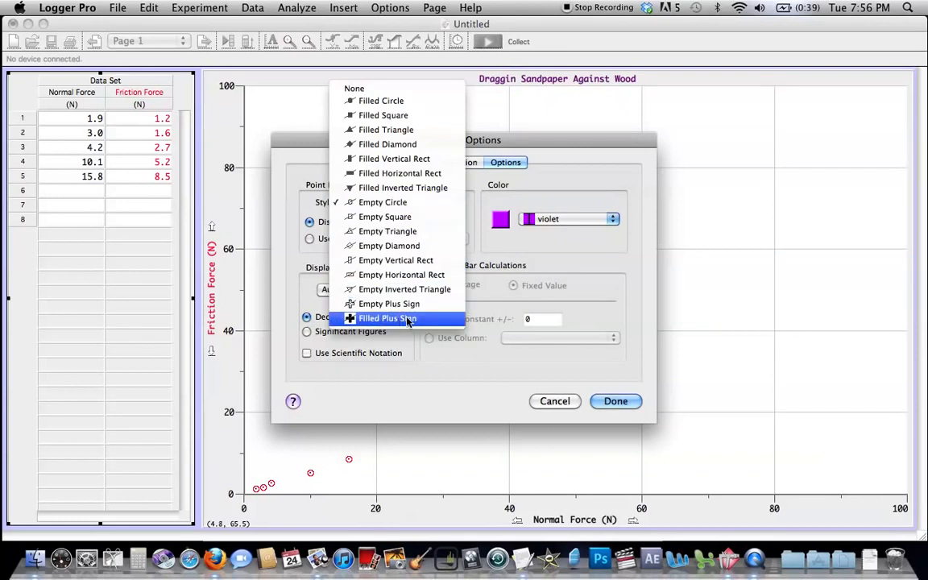
left_click(373, 131)
left_click(616, 401)
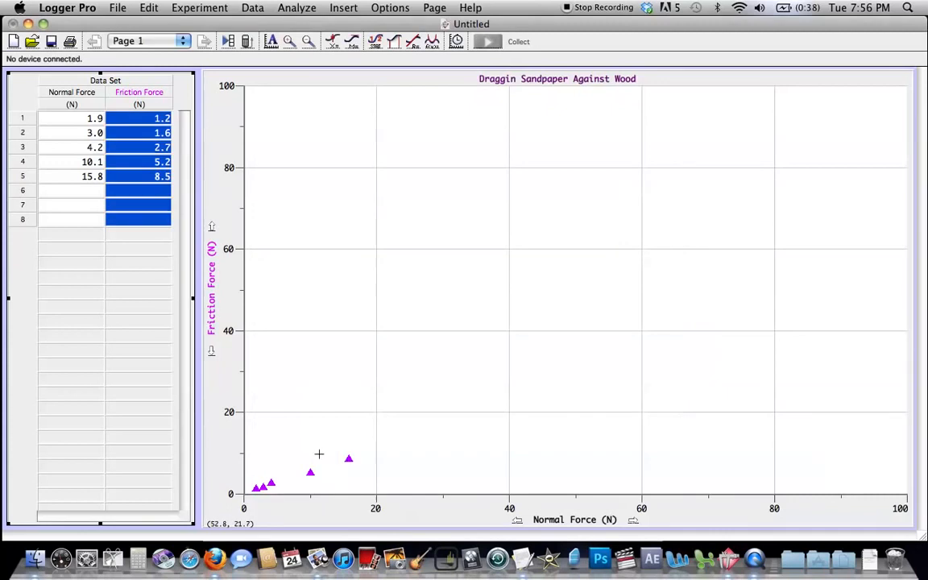
left_click(401, 446)
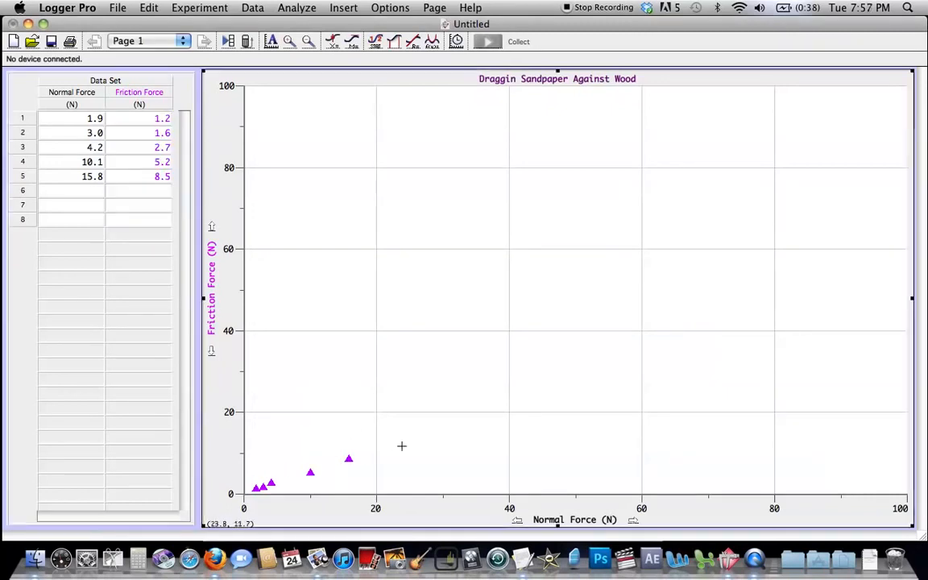
Change the Friction Force column's point protector style to Empty Triangle.
double_click(139, 98)
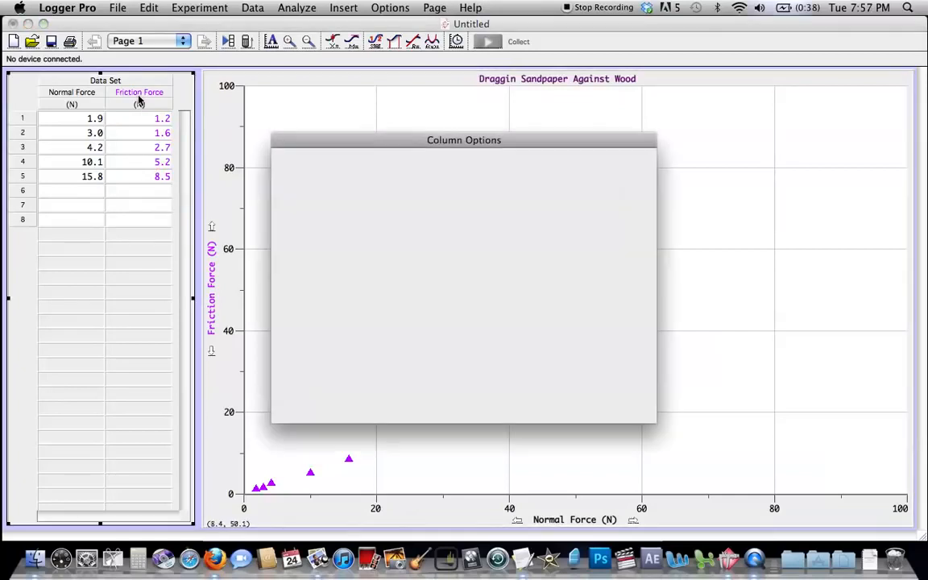
left_click(376, 202)
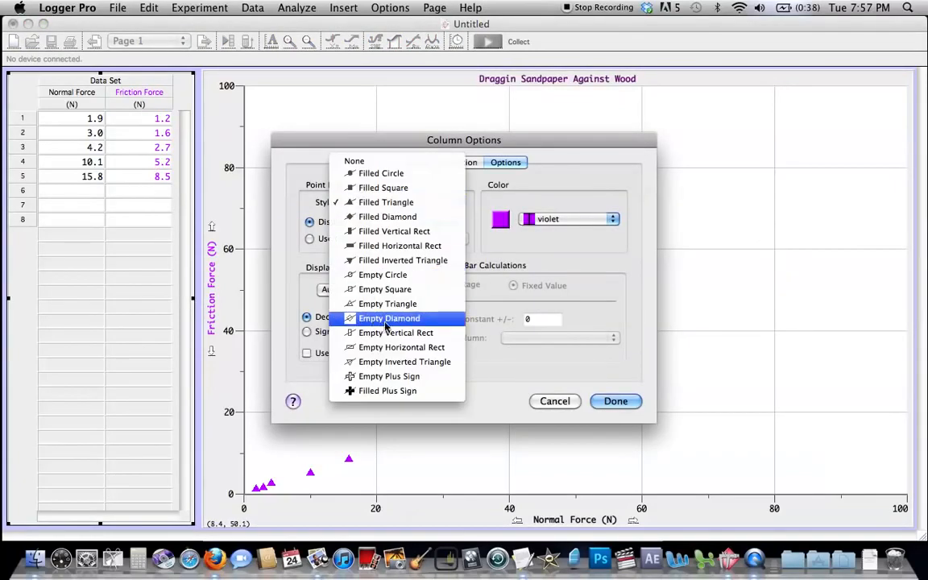
left_click(365, 305)
left_click(611, 399)
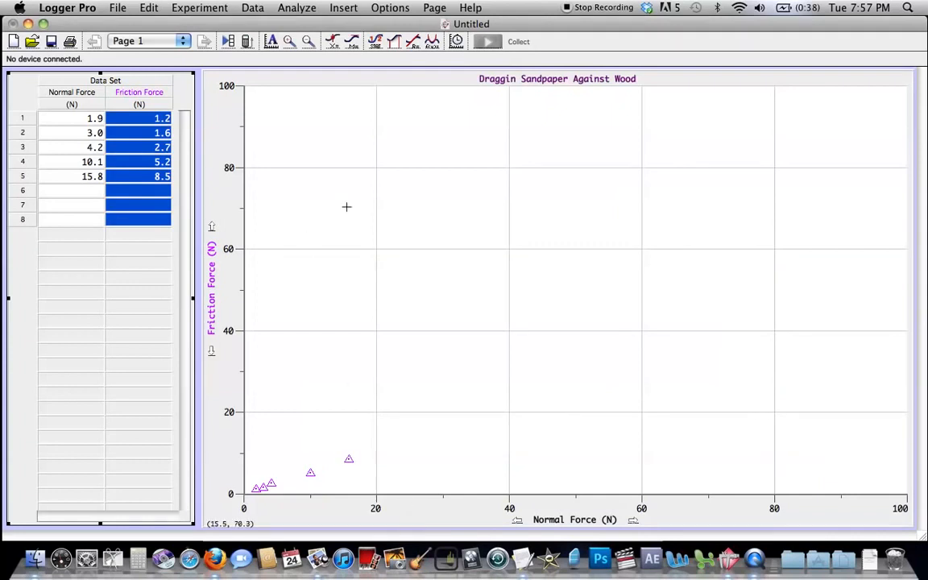
Correct the graph title to "Dragging Sandpaper Against Wood" in the graph options and apply it.
double_click(527, 170)
left_click(312, 155)
type("gging Sandpaper Against Wood")
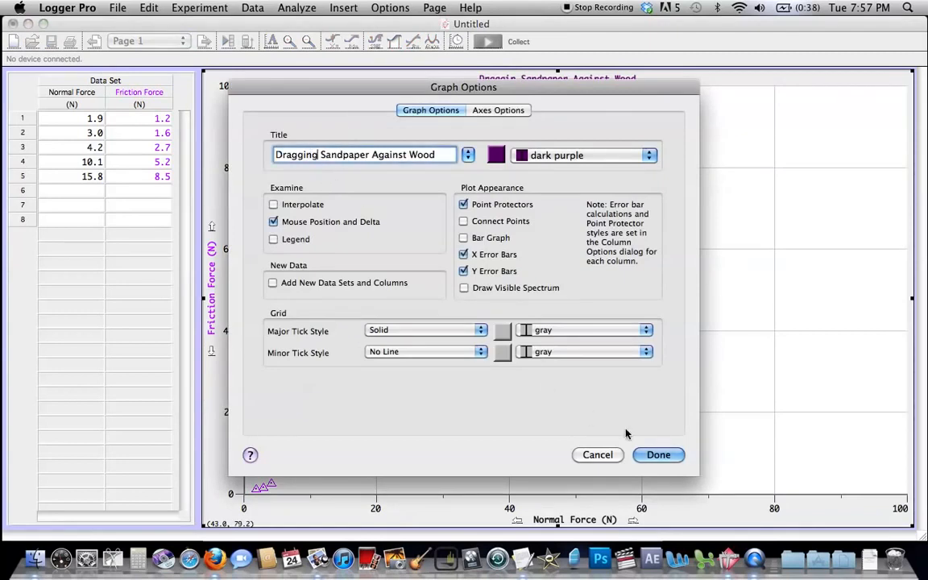
left_click(657, 454)
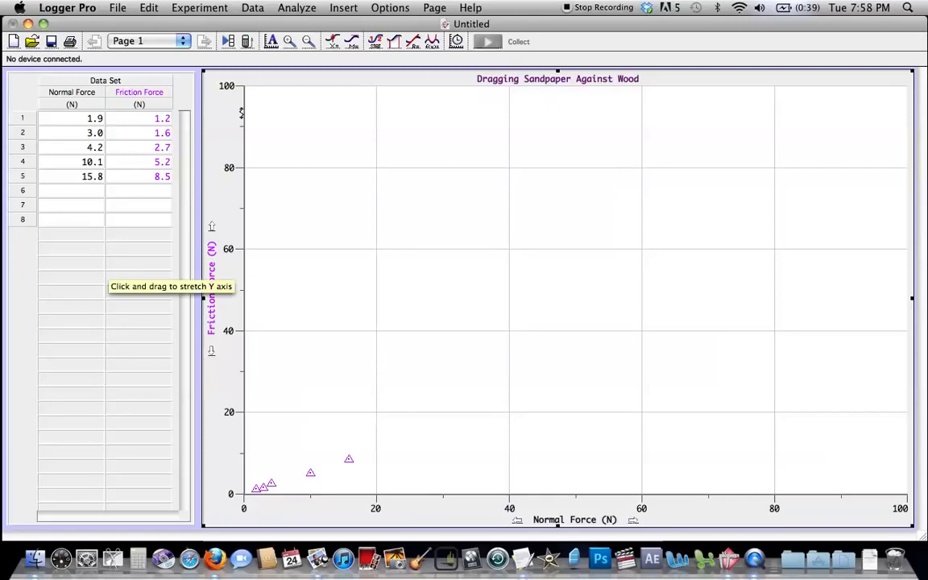
Stretch the Friction Force axis scale by hand, and autoscale the graph to fit the data.
left_click_drag(241, 113, 229, 5)
left_click_drag(225, 71, 233, 119)
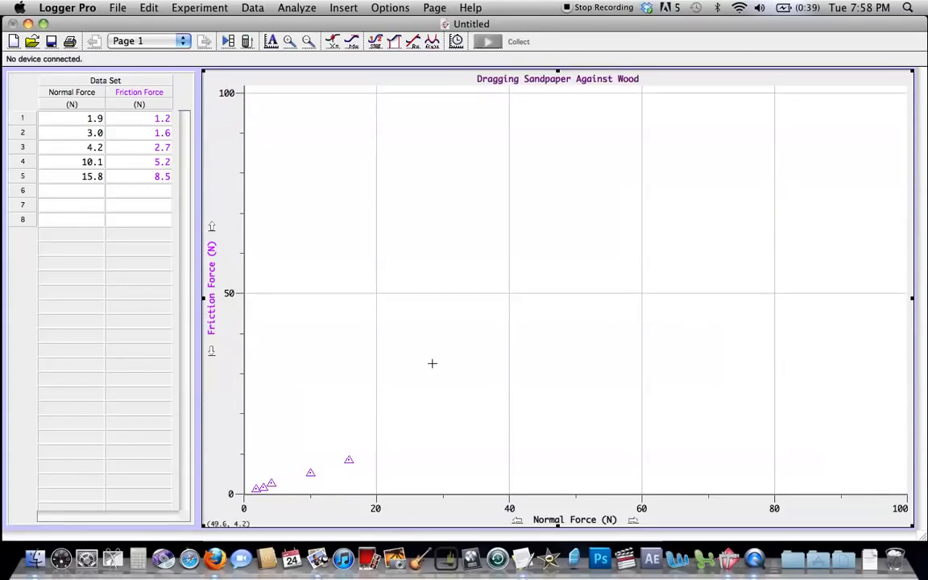
left_click_drag(242, 295, 243, 300)
mouse_move(241, 399)
left_mouse_down()
mouse_move(244, 359)
mouse_move(241, 413)
left_mouse_up()
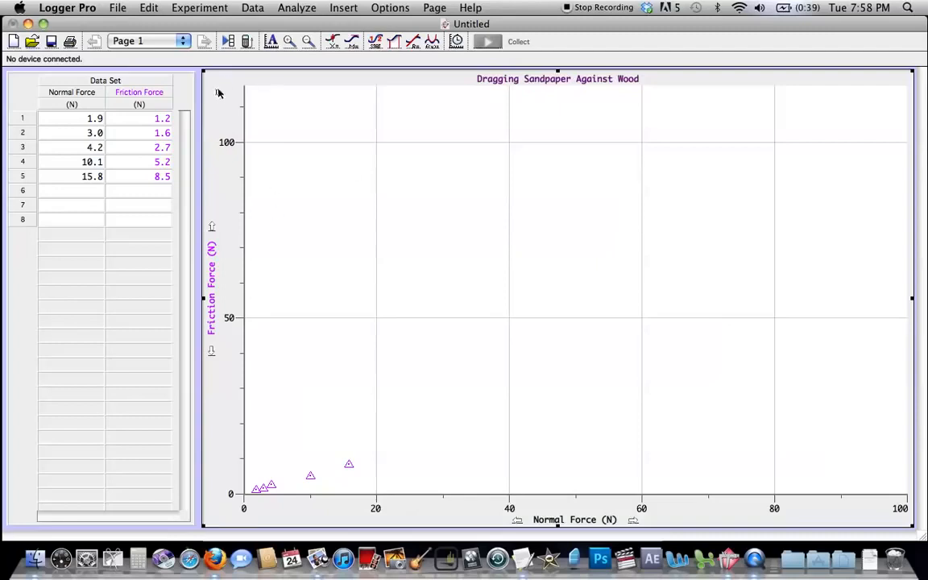
left_click(271, 42)
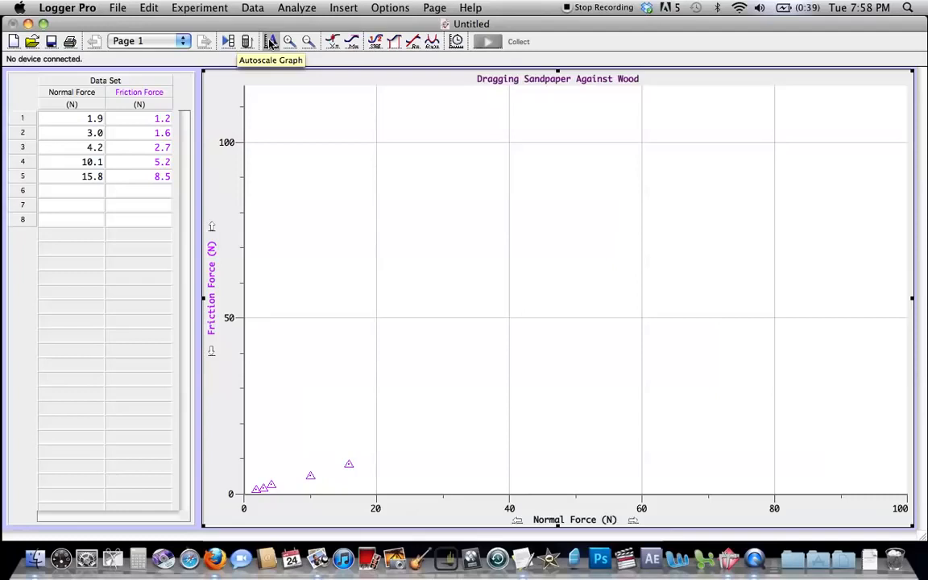
left_click(270, 43)
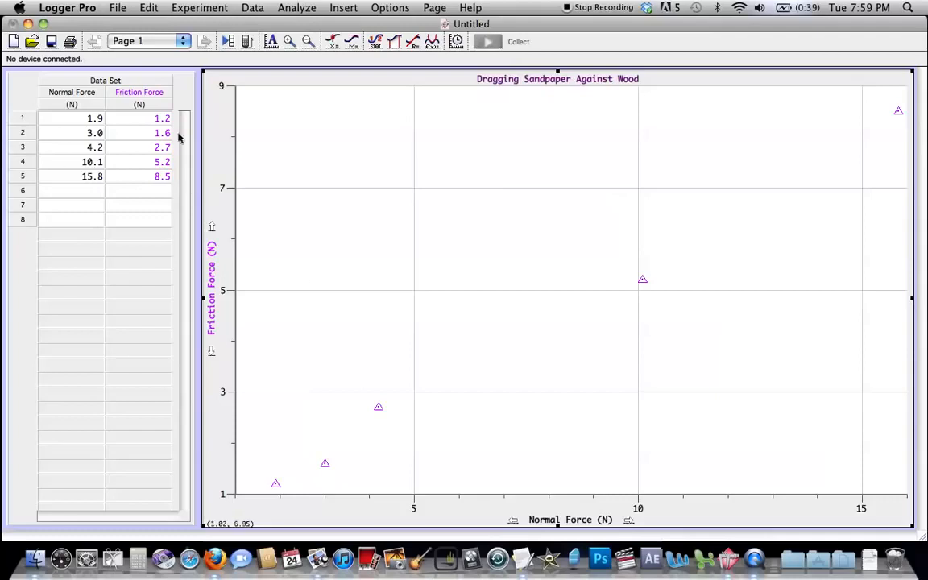
Enter a sample point in row 6 with a normal force of 60 and a friction force of 60.
left_click(91, 193)
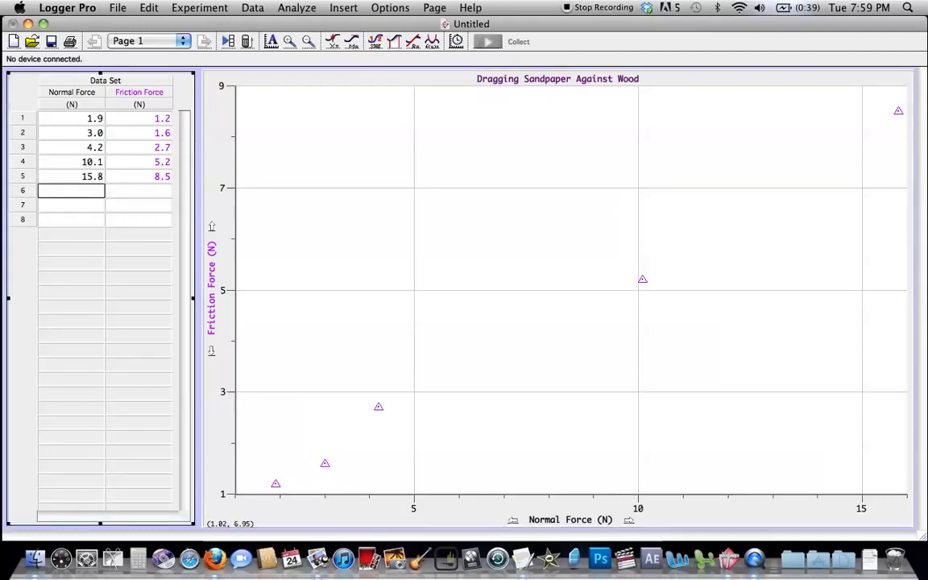
left_click(131, 193)
type("60")
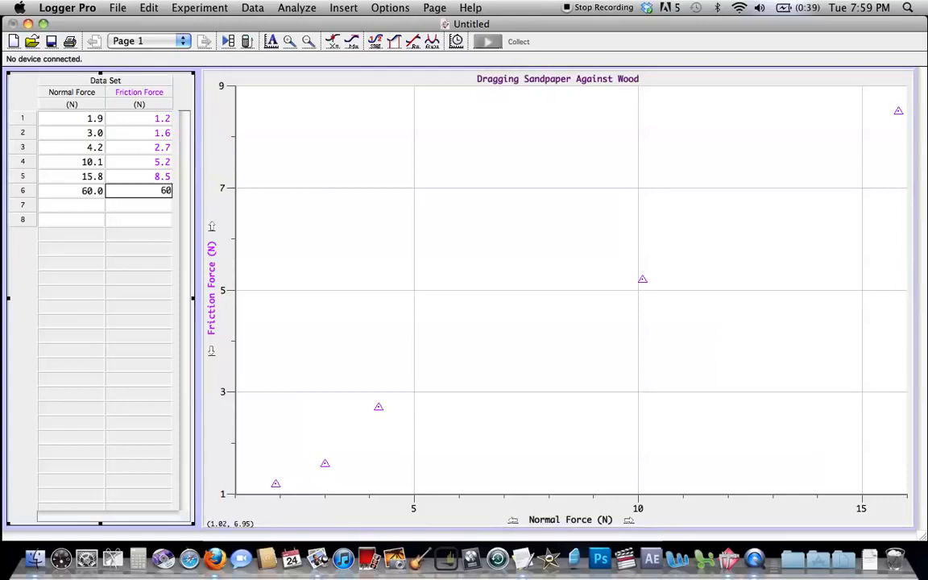
key("Return")
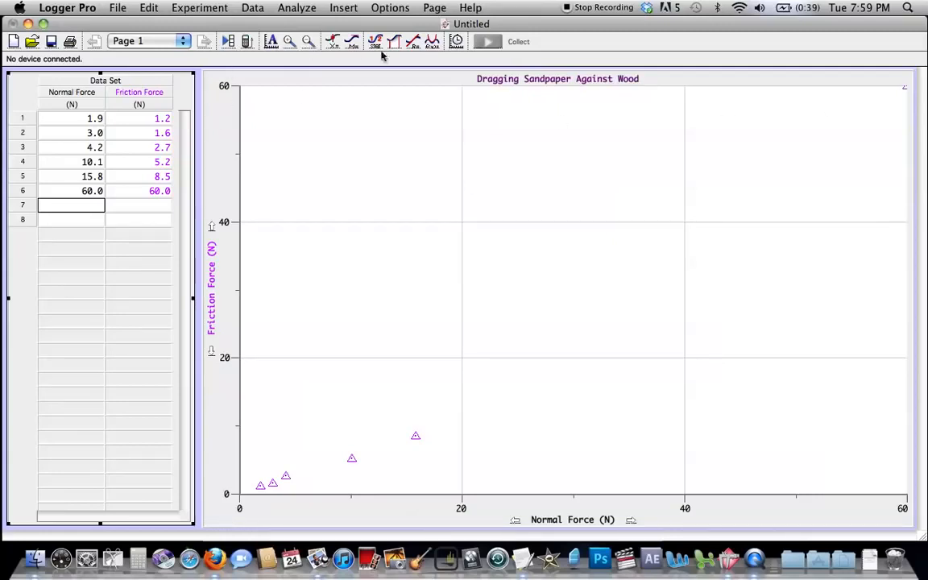
Autoscale the graph and stretch both axes slightly so the sample point lies inside the plot area.
left_click(275, 44)
left_click_drag(238, 111, 238, 128)
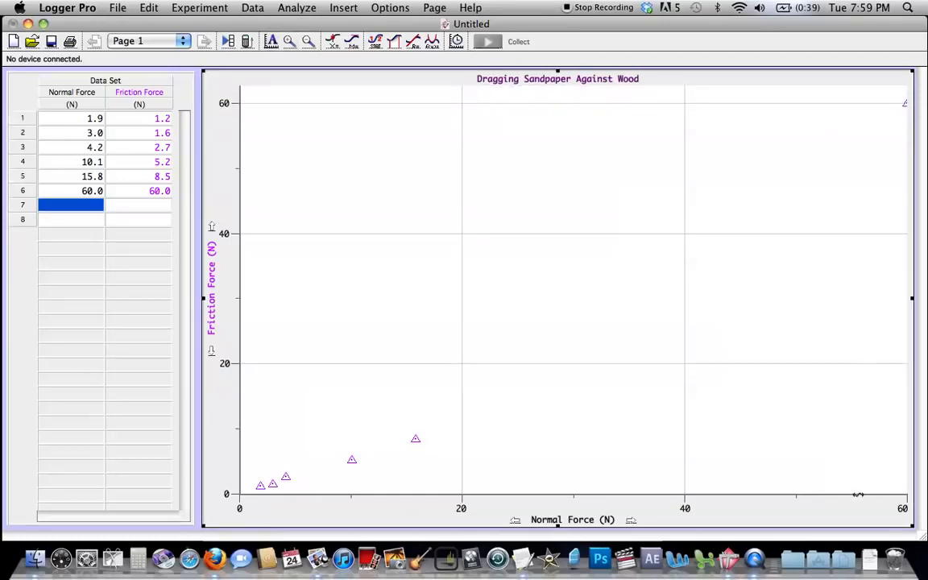
left_click_drag(865, 494, 849, 495)
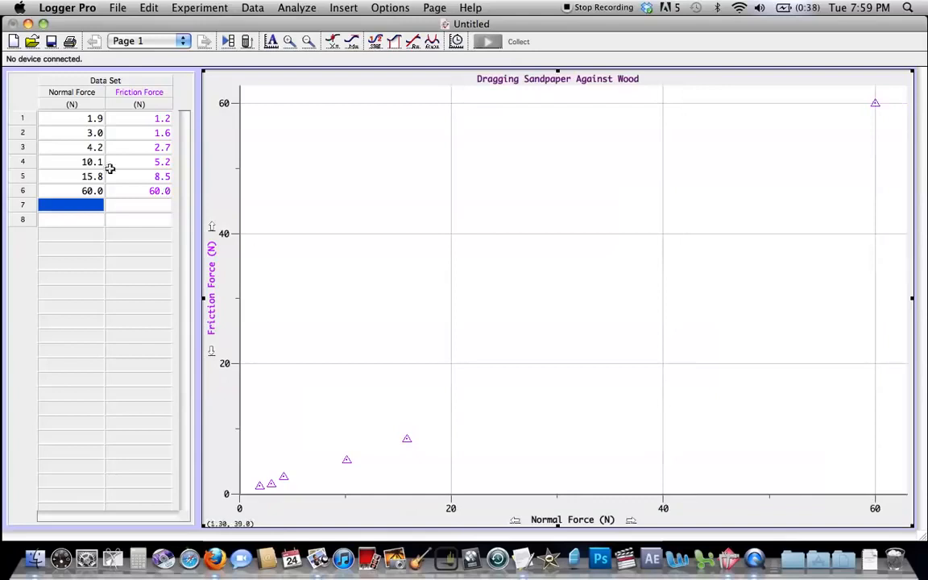
Clear both sample values from row 6 and autoscale the graph to the remaining data.
left_click(78, 188)
key("BackSpace")
key("Tab")
key("BackSpace")
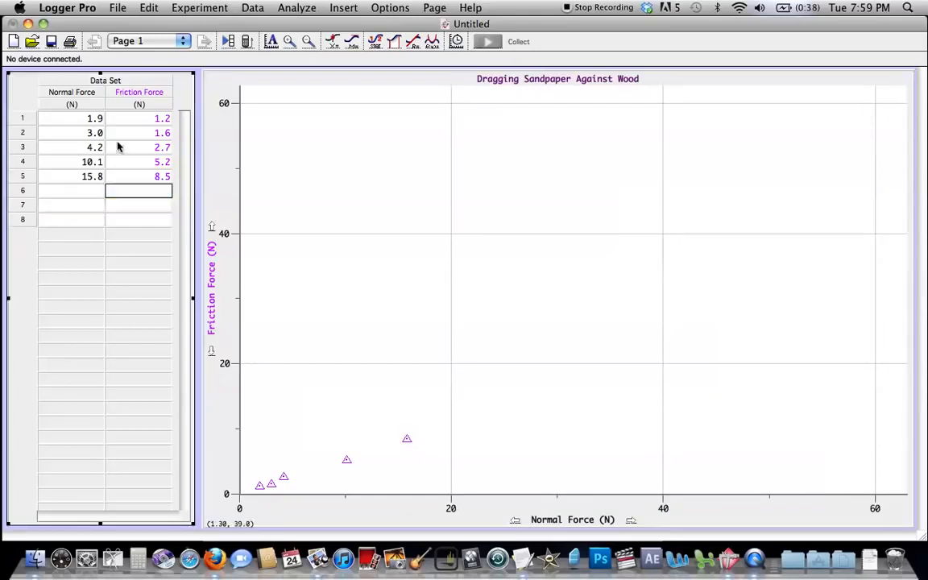
left_click(271, 41)
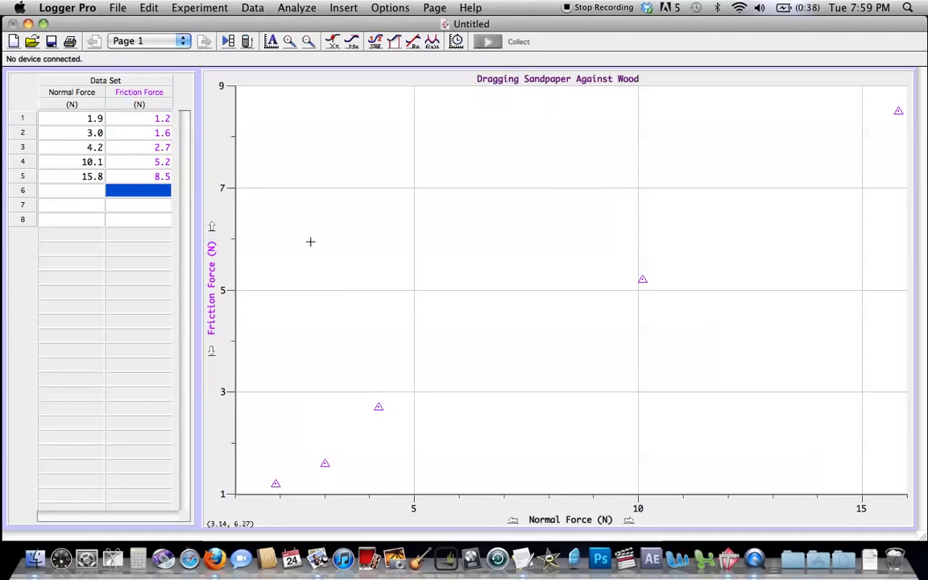
Set the Y-axis range in the graph's axes options to a bottom of 0 and a top of 10.
double_click(483, 240)
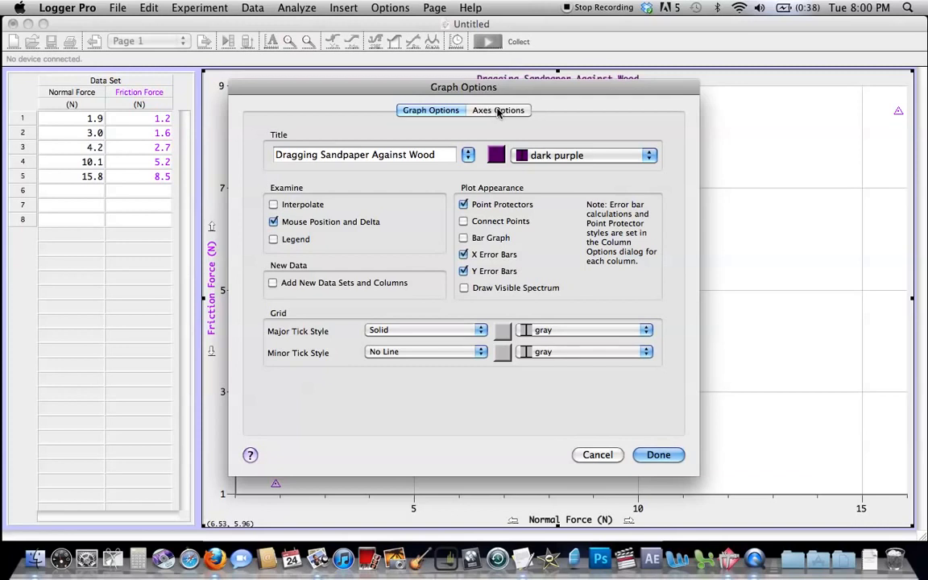
left_click(498, 112)
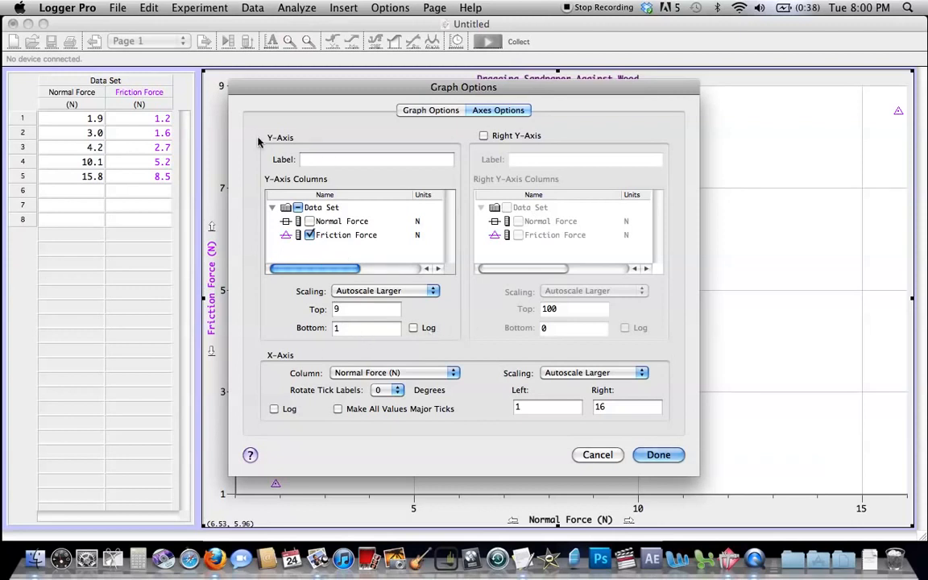
left_click_drag(248, 84, 280, 84)
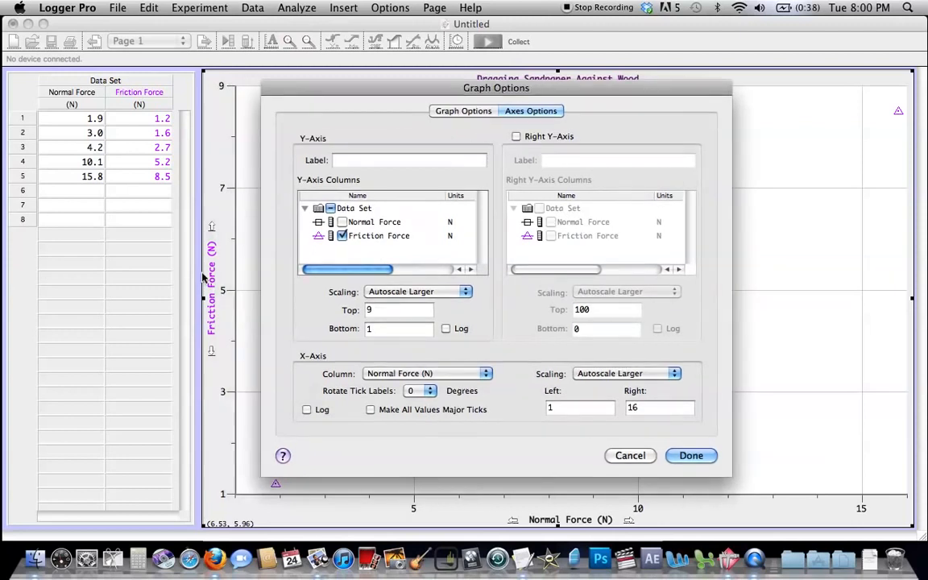
left_click(386, 332)
key("BackSpace")
type("0")
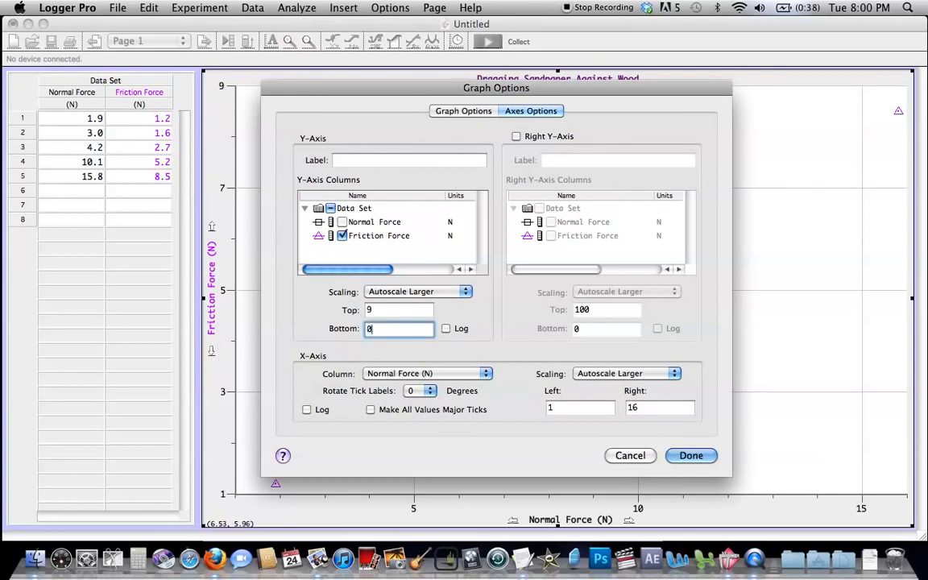
key("shift+Tab")
type("10")
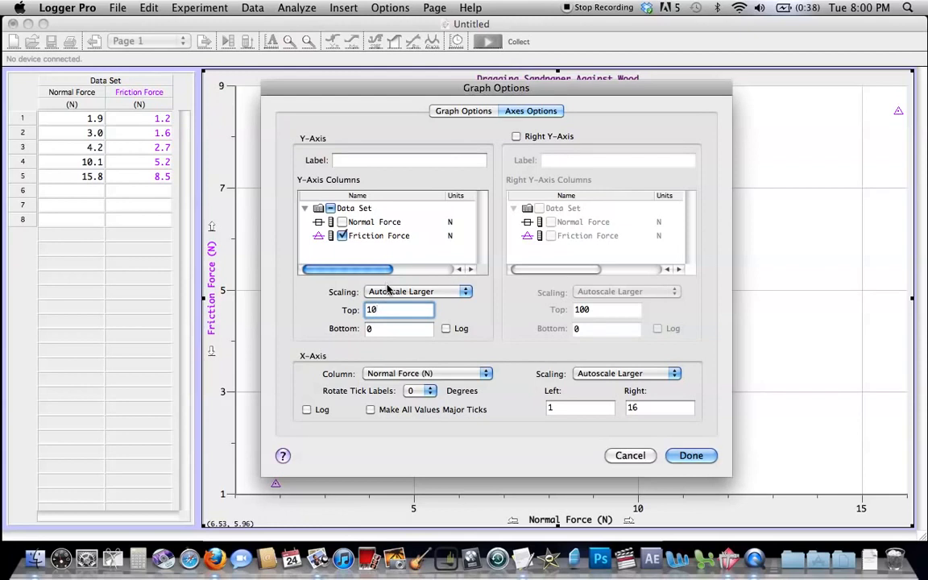
Set the X-axis range from 0 to 20, apply the options, and extend the Normal Force axis slightly past 20.
left_click(581, 408)
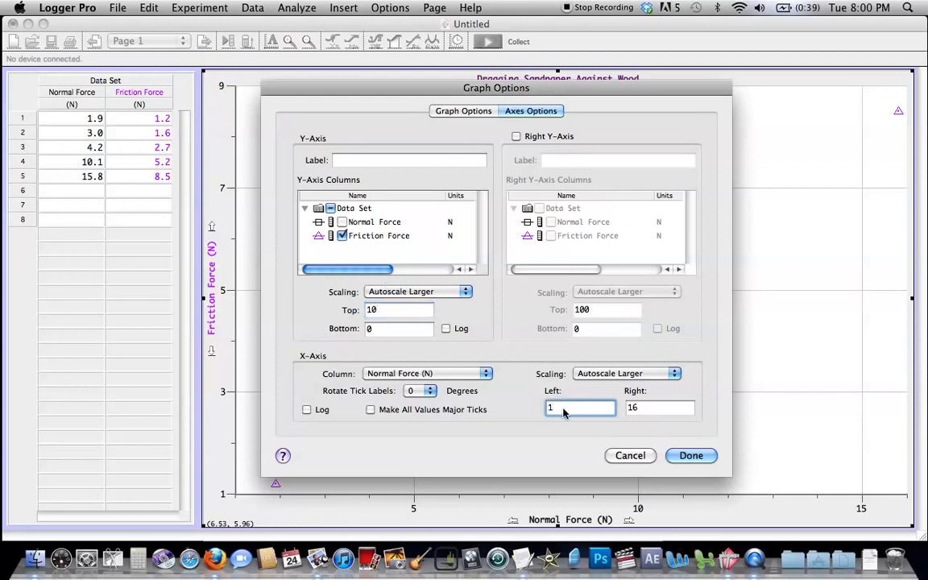
key("BackSpace")
type("0")
double_click(641, 410)
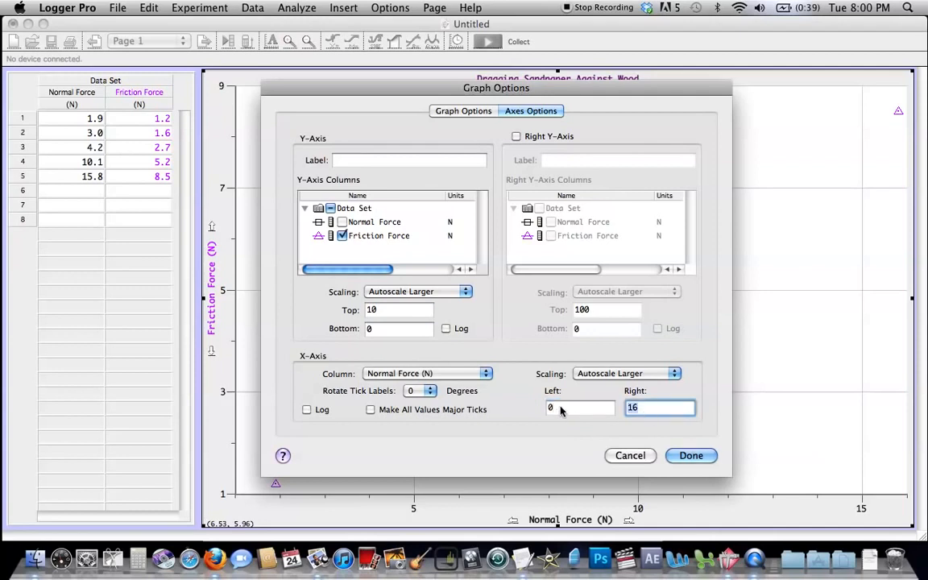
type("20")
left_click(689, 456)
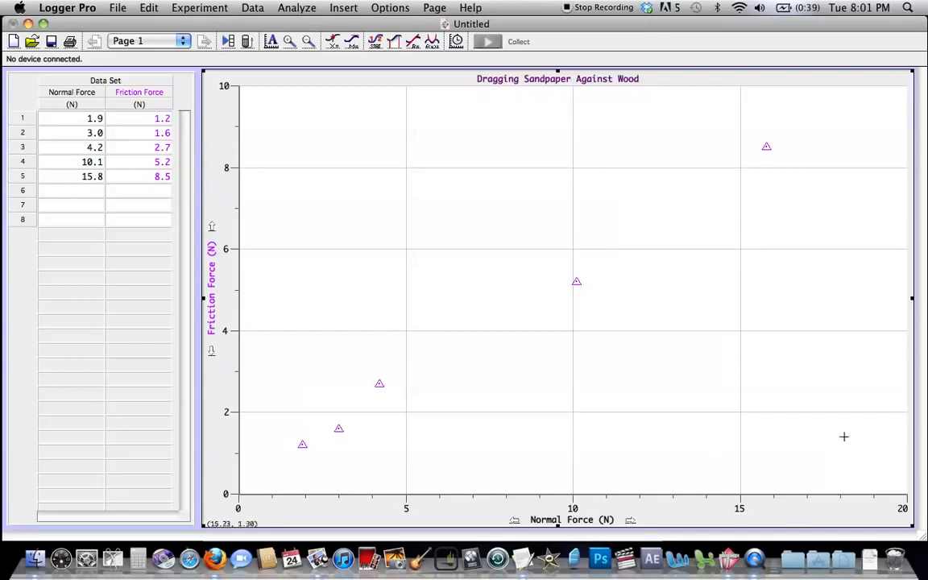
left_click_drag(901, 503, 843, 440)
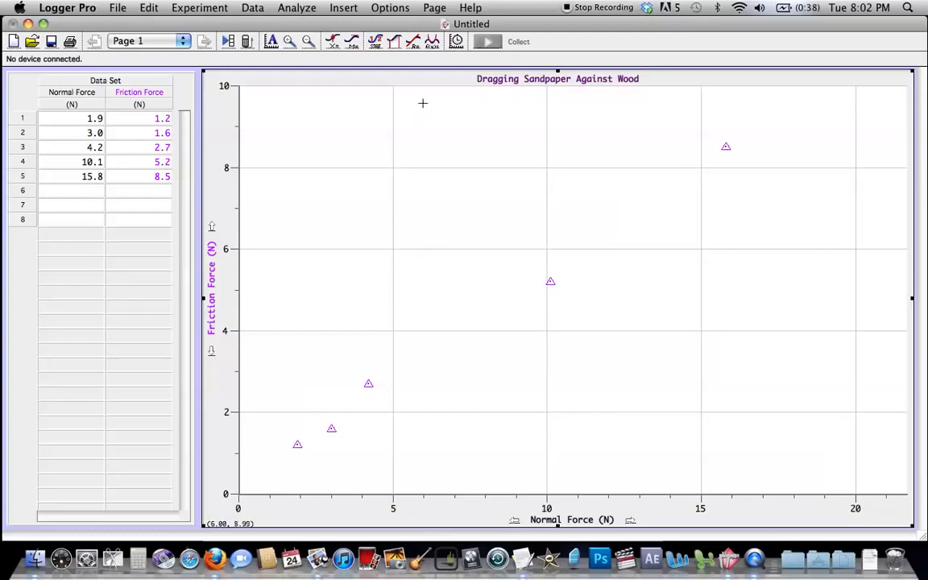
Apply a linear fit to the friction force data and move its results box up, clear of the fit line.
left_click(413, 42)
left_click(411, 41)
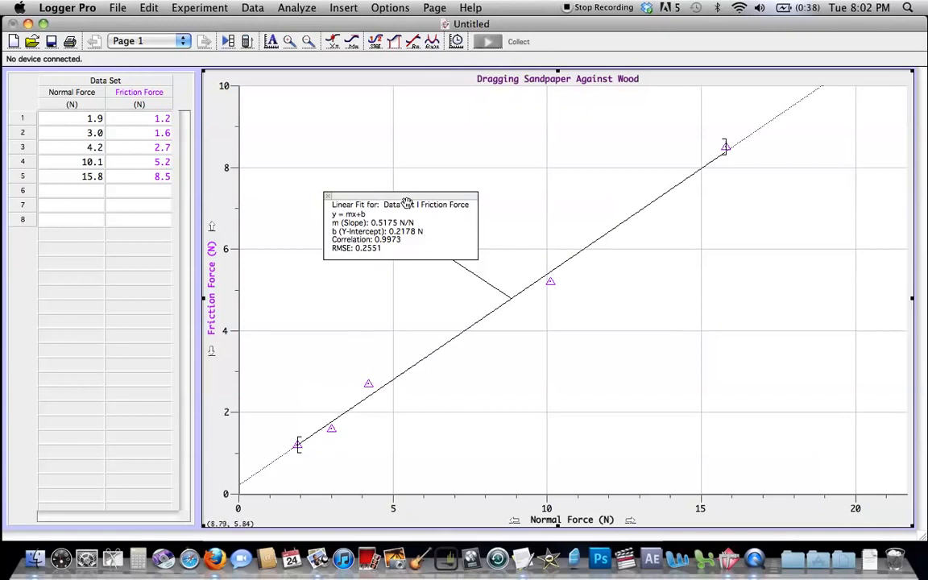
left_click_drag(394, 197, 441, 148)
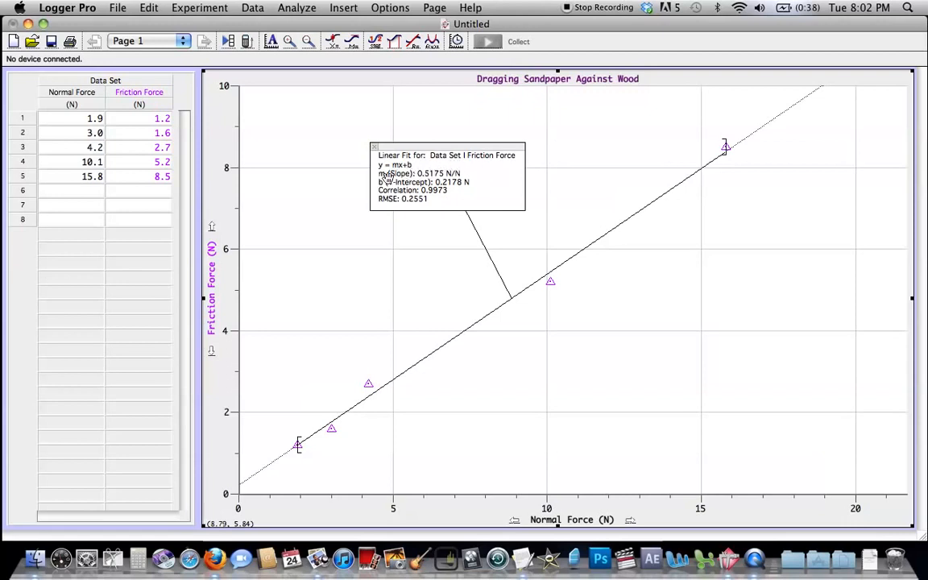
left_click_drag(408, 145, 398, 134)
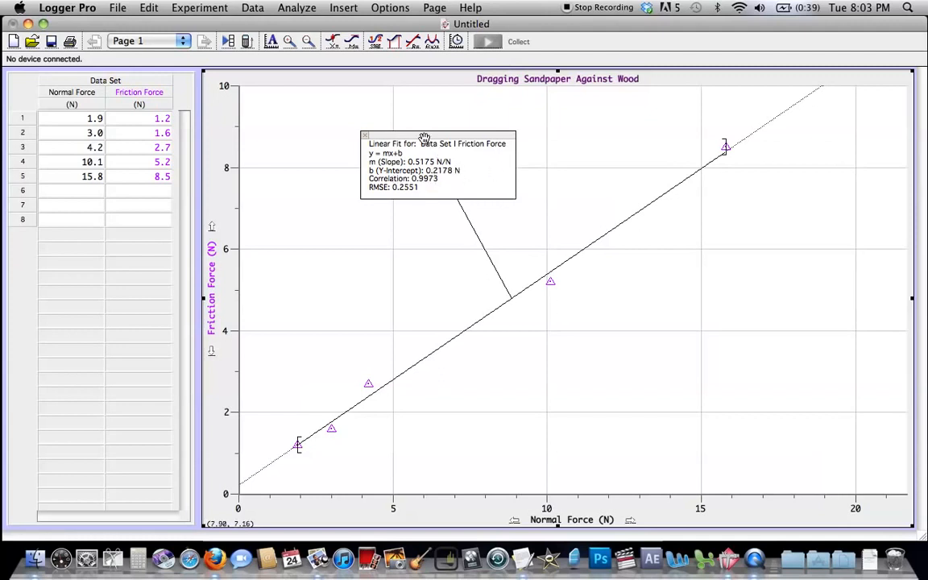
Shift the fit's results box slightly above the line, and remove the linear fit from the graph.
left_click_drag(424, 138, 417, 135)
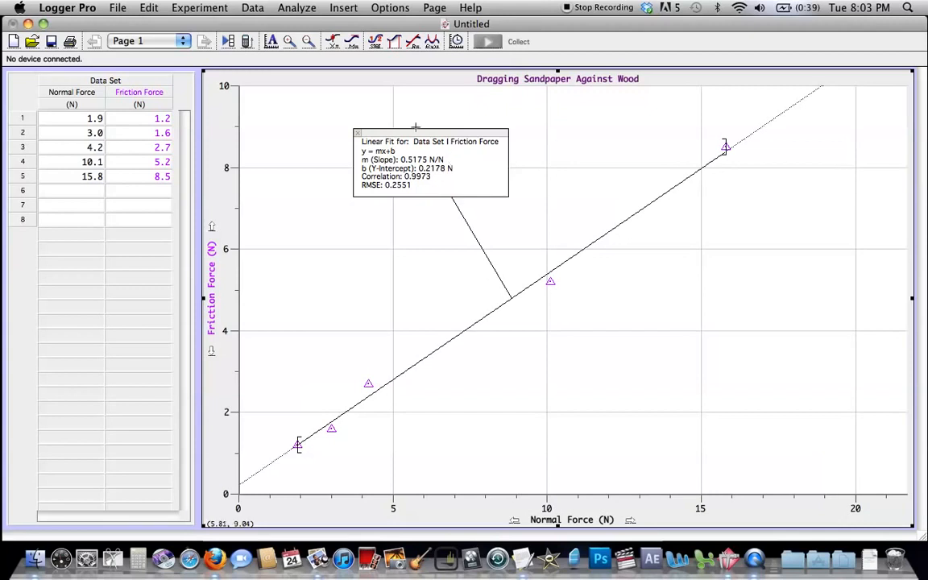
left_click_drag(410, 130, 388, 131)
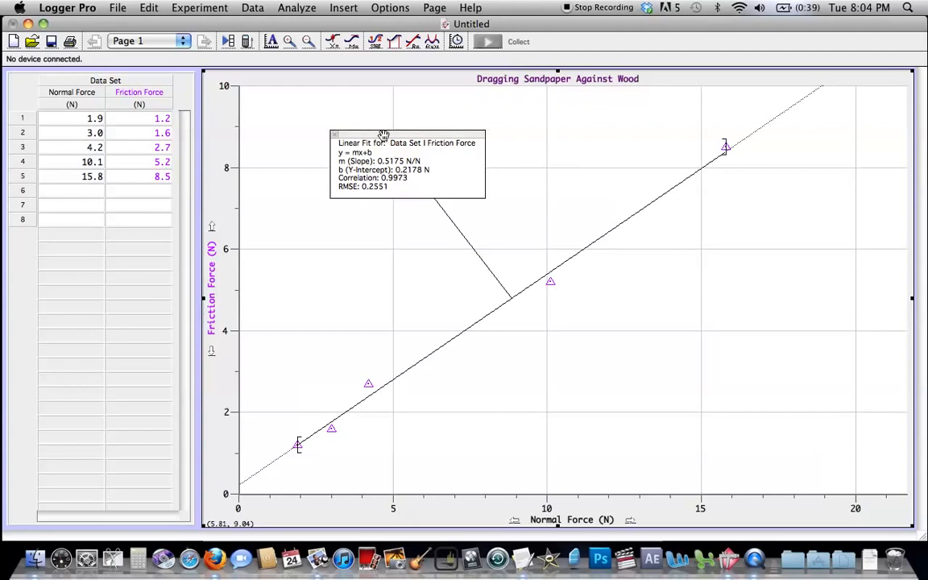
left_click_drag(384, 134, 420, 141)
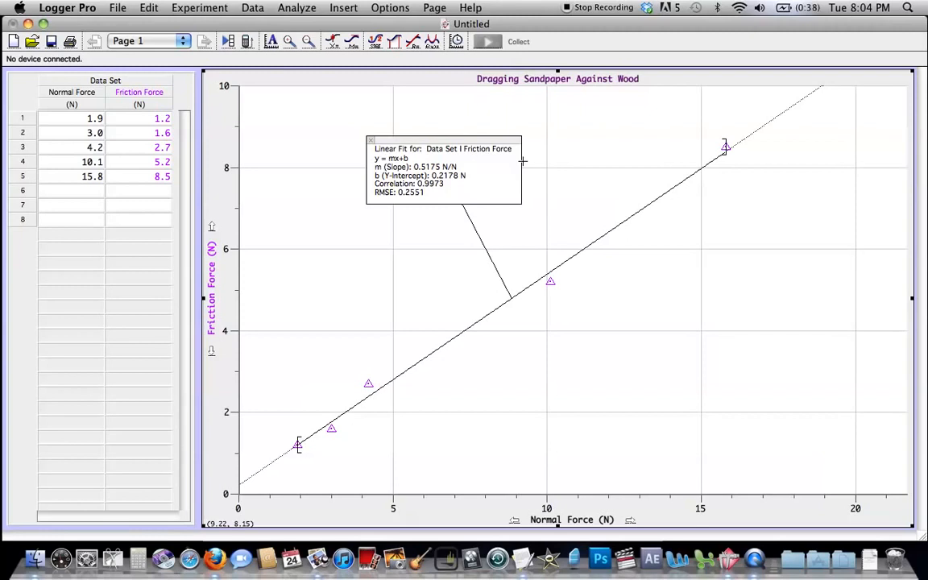
left_click(372, 144)
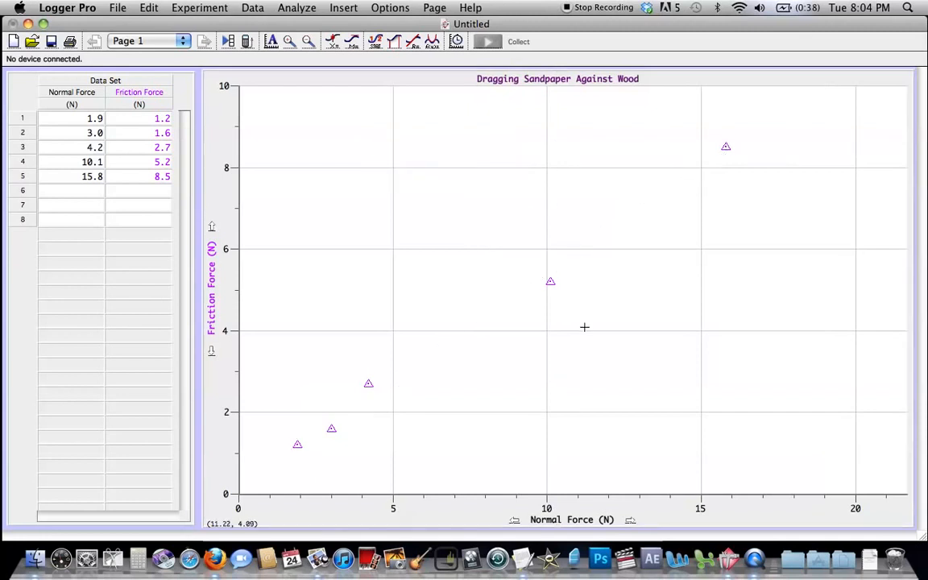